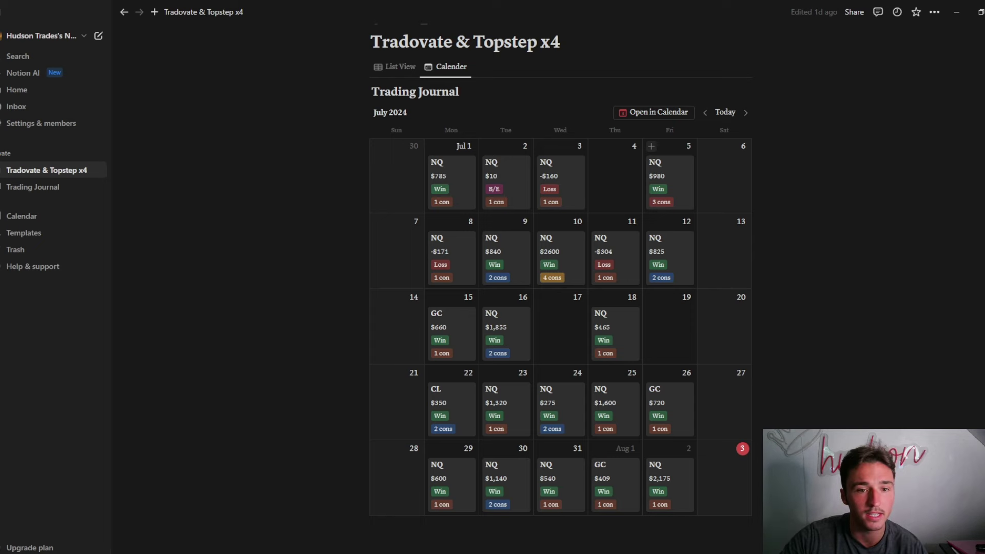
# - Review the July 2024 trades in the Calendar view, then return to the List View table
pyautogui.click(400, 72)
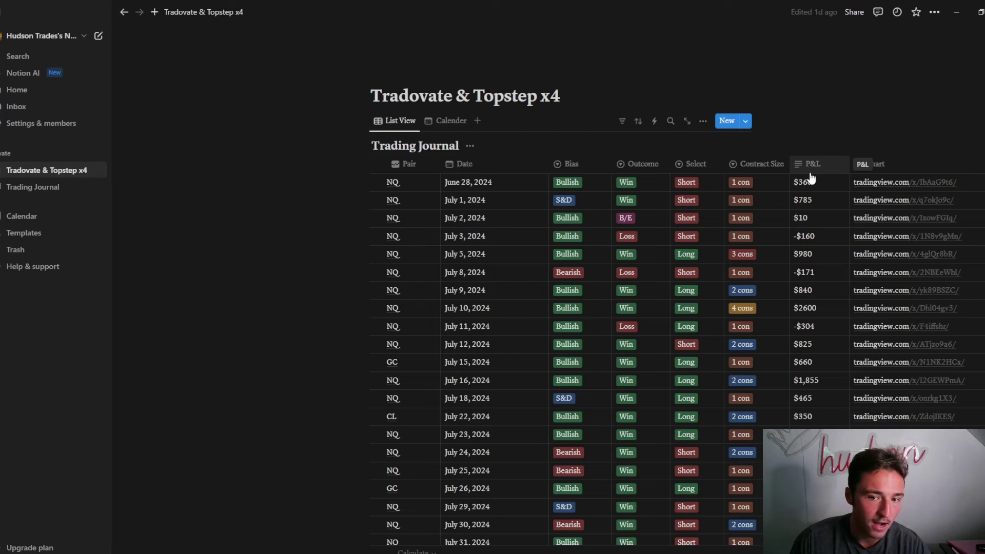
pyautogui.click(450, 121)
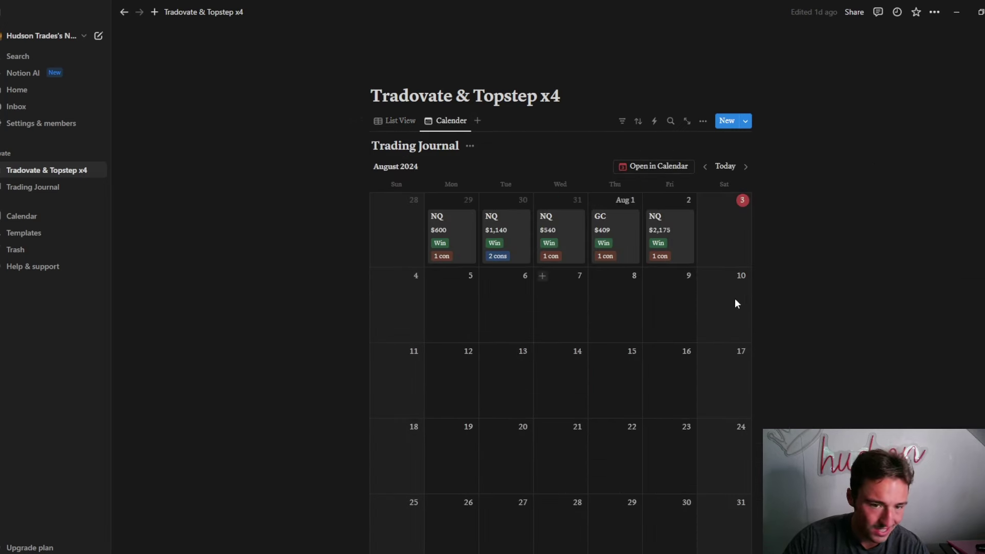
pyautogui.click(704, 166)
pyautogui.scroll(-3, 820, 284)
pyautogui.scroll(1, 843, 304)
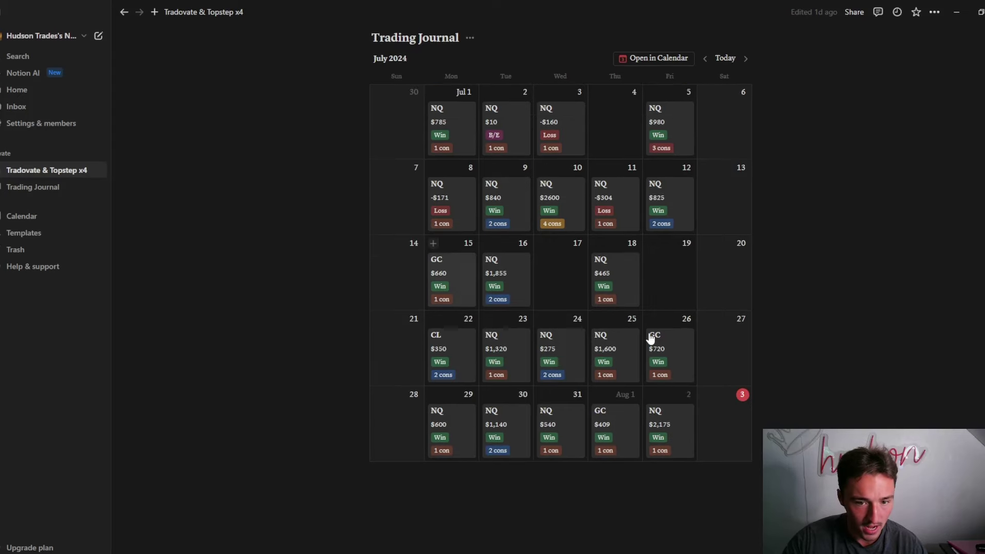
pyautogui.scroll(1, 792, 230)
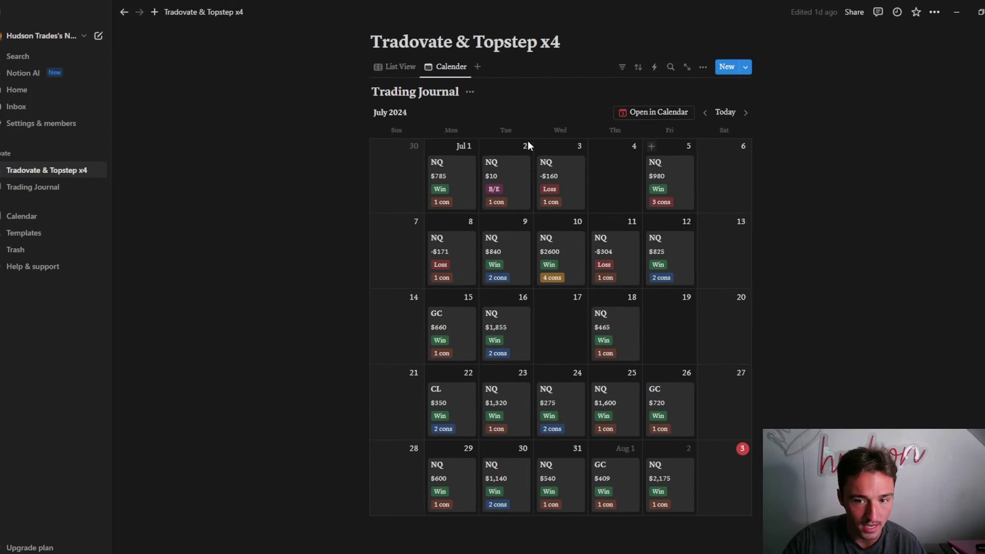
pyautogui.click(403, 69)
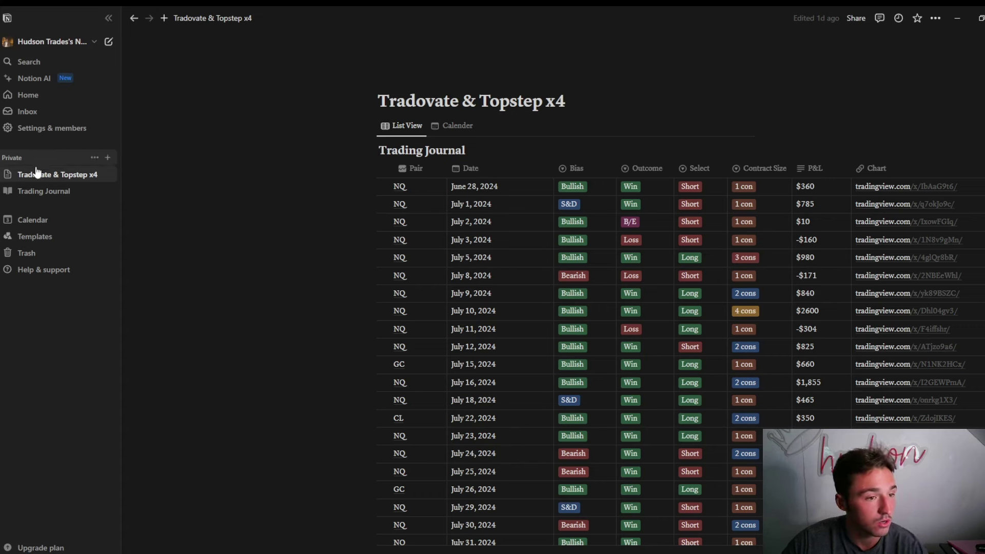
pyautogui.click(107, 159)
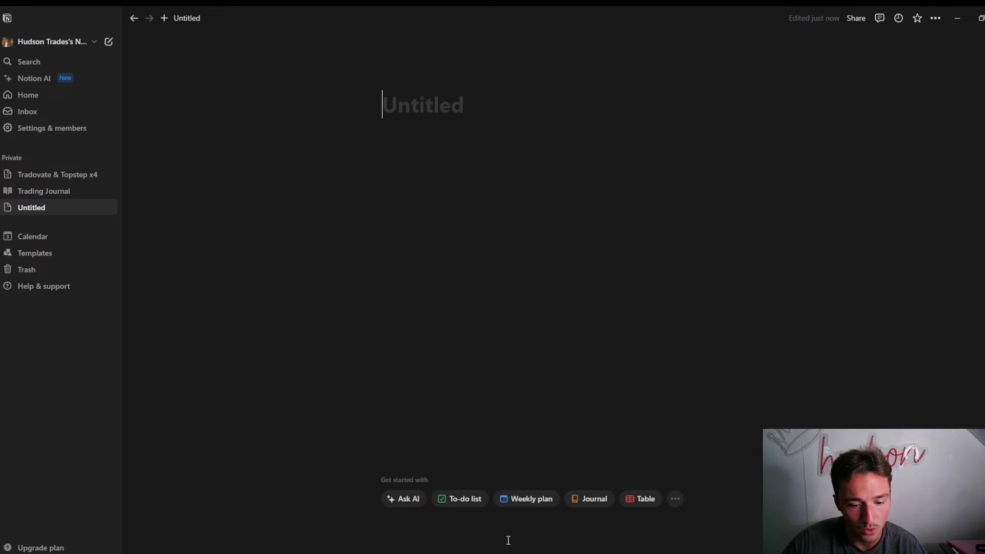
# - Create a new blank table on the private page and delete its Tags property
pyautogui.click(639, 499)
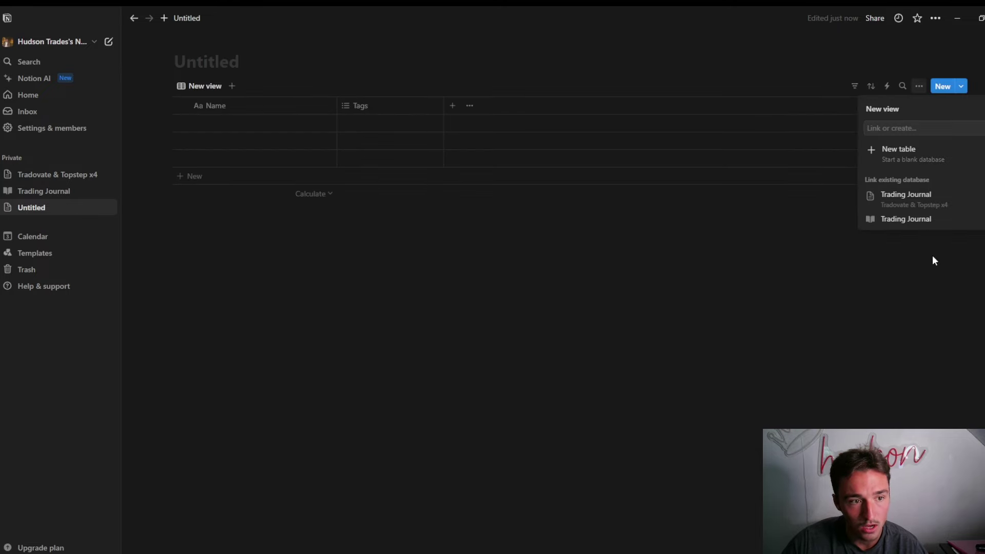
pyautogui.click(467, 259)
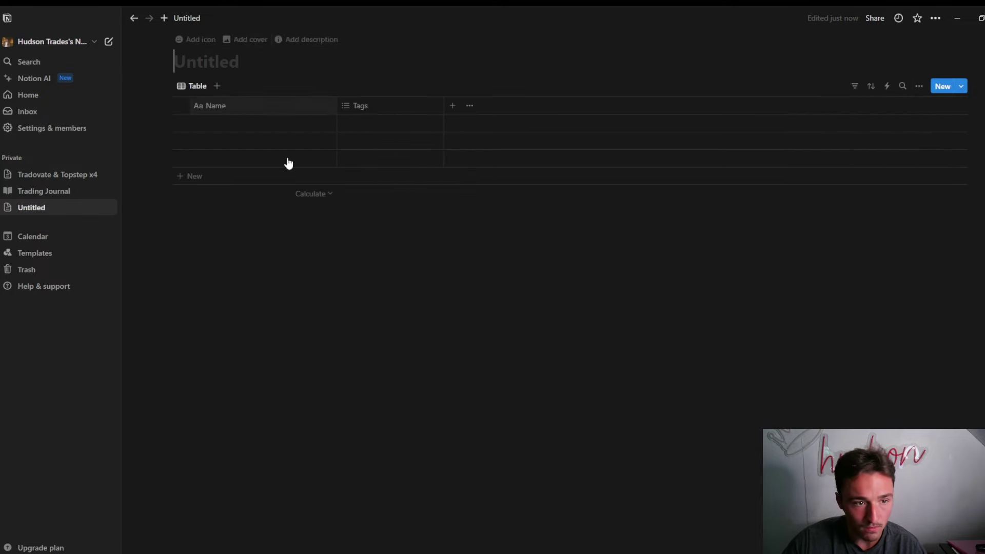
pyautogui.click(374, 109)
pyautogui.click(436, 281)
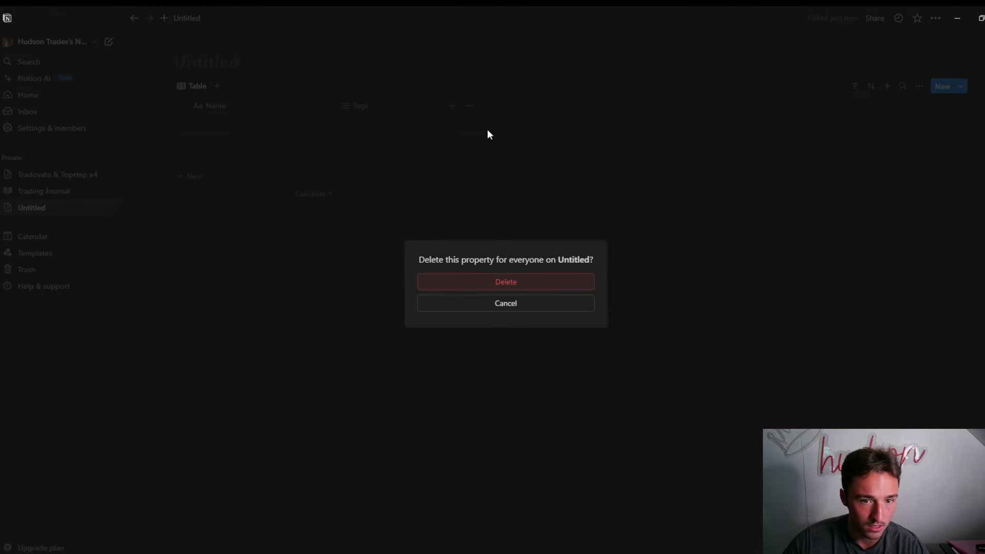
pyautogui.click(509, 281)
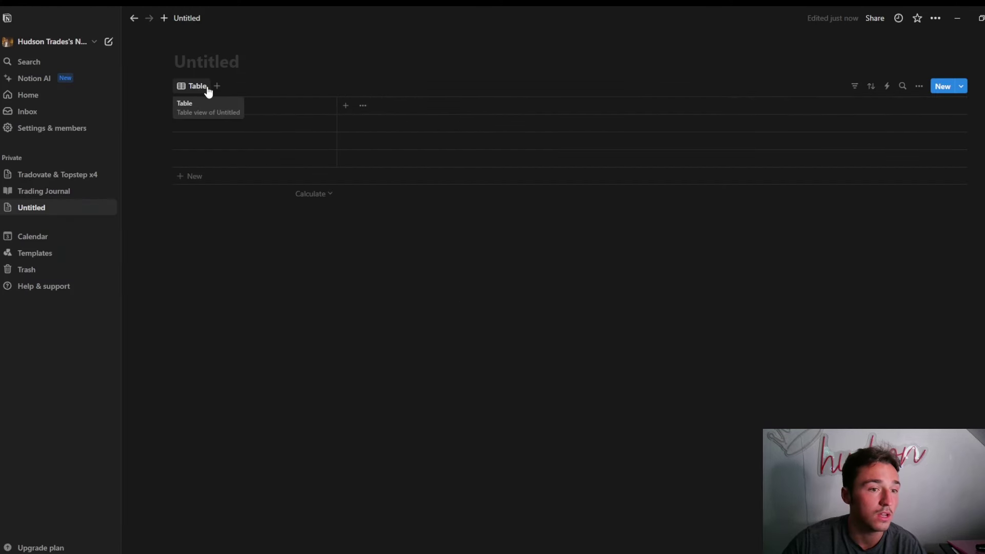
# - Title the new page 'Journal'
pyautogui.click(68, 175)
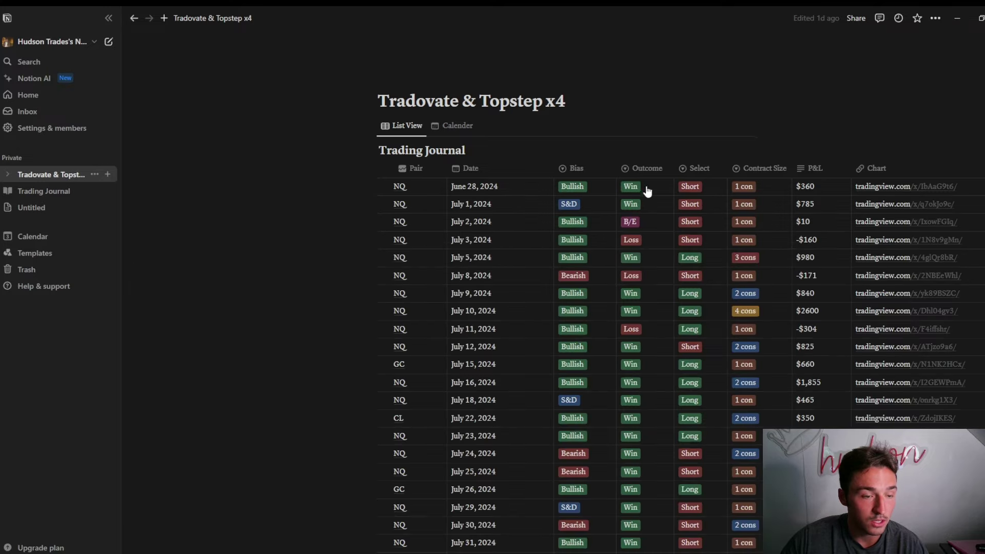
pyautogui.click(21, 207)
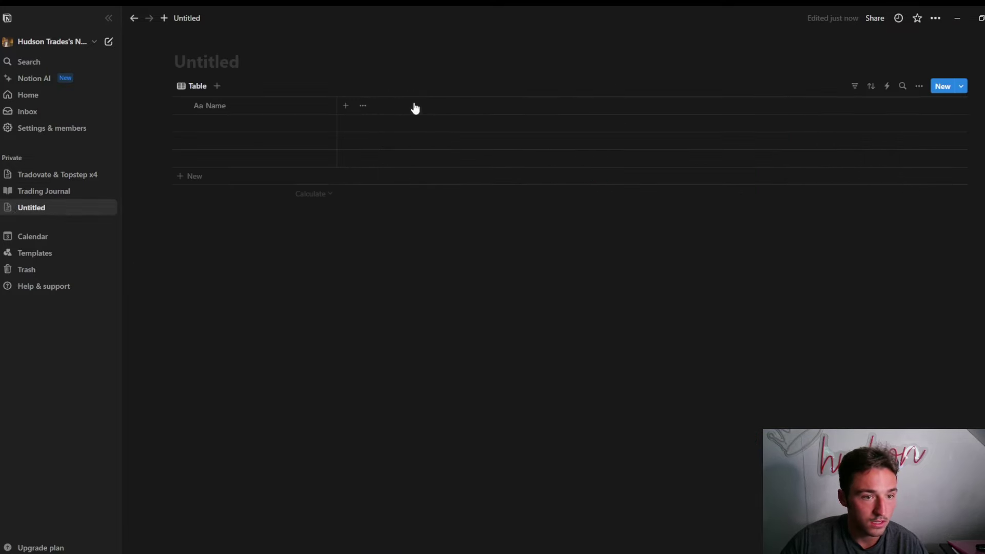
pyautogui.click(232, 63)
pyautogui.write('Jounral')
pyautogui.press('BackSpace')
pyautogui.press('BackSpace')
pyautogui.write('ran')
pyautogui.press('BackSpace')
pyautogui.press('BackSpace')
pyautogui.write('nal')
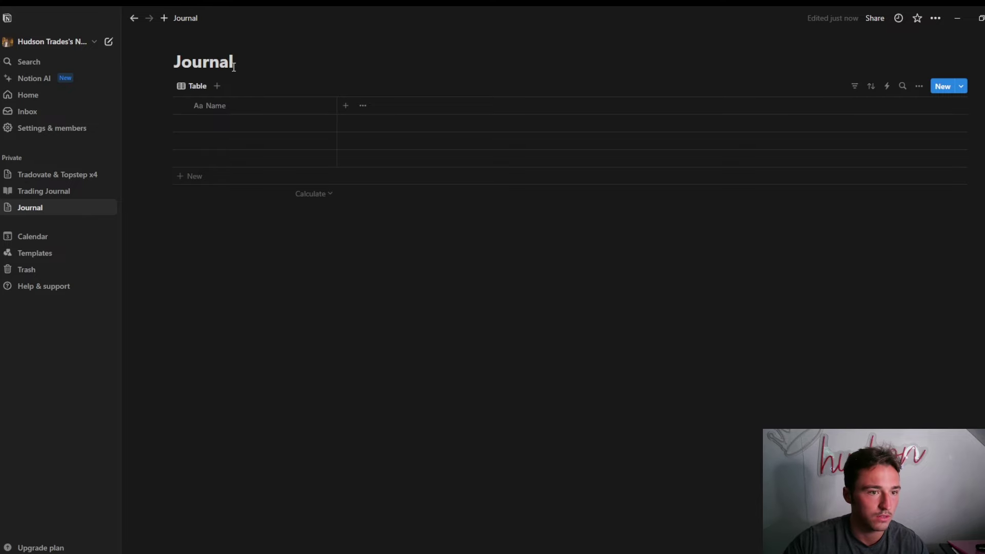
# - Rename the table view to 'Tradovate' in the view options
pyautogui.click(190, 85)
pyautogui.click(224, 122)
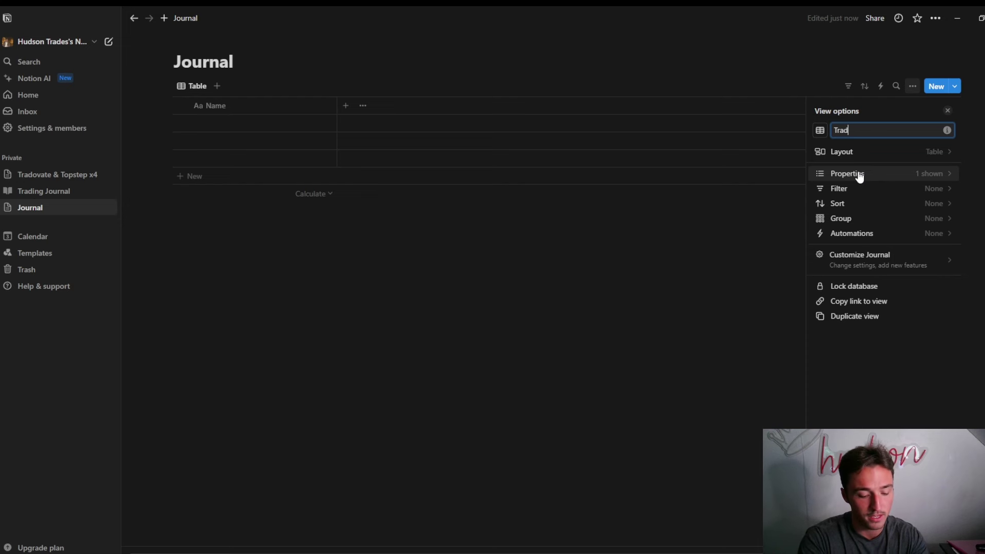
pyautogui.click(290, 279)
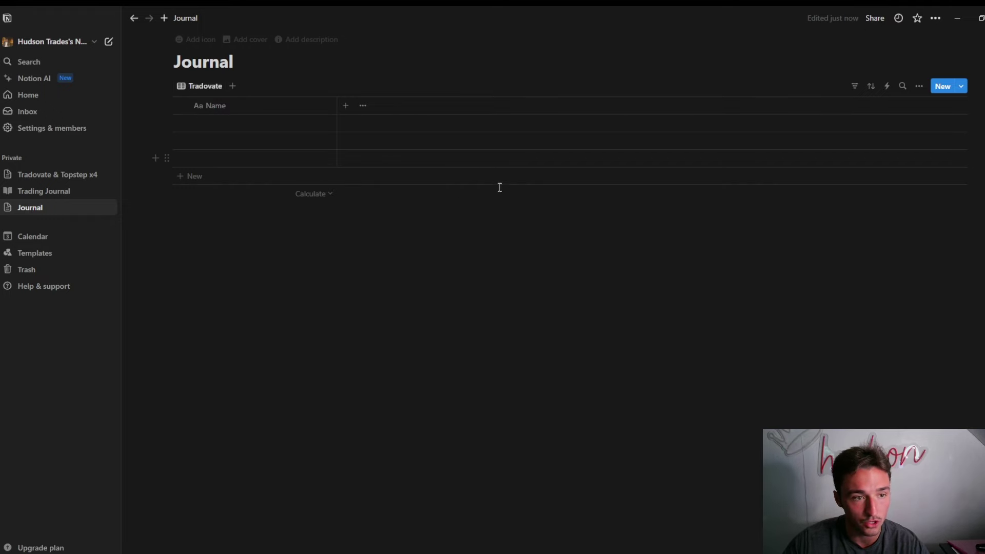
# - Rename the Name column to 'Ticker' and make it narrower
pyautogui.click(200, 105)
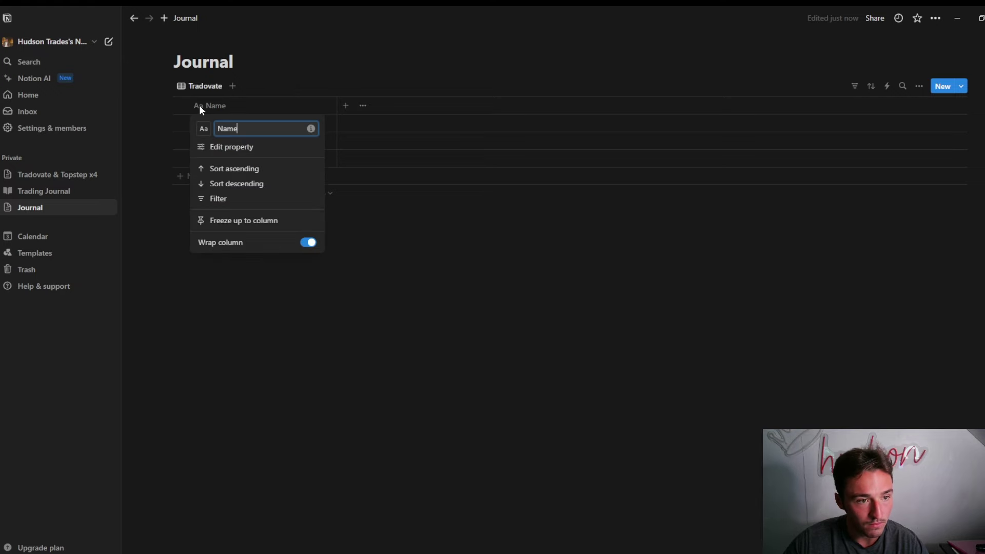
pyautogui.doubleClick(247, 128)
pyautogui.write('Ticker')
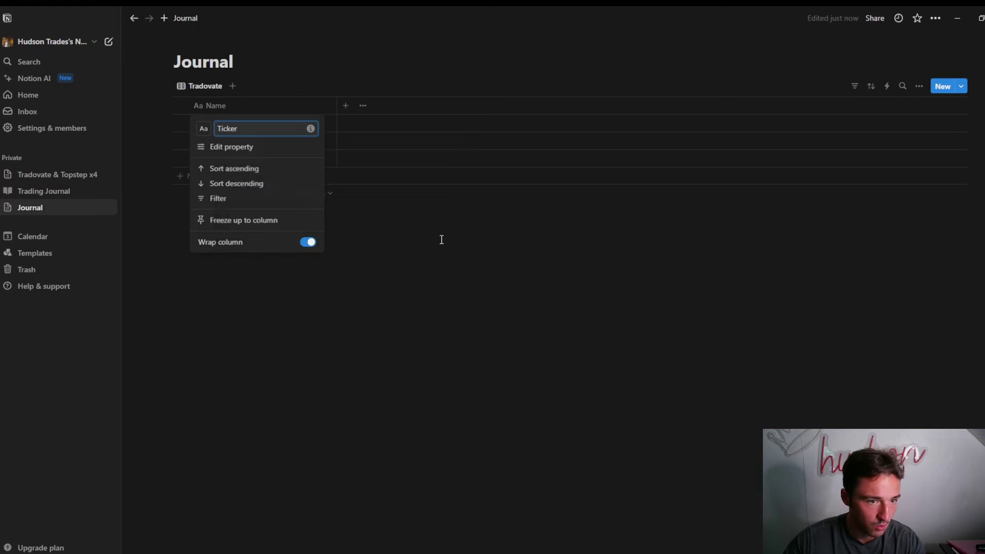
pyautogui.click(441, 239)
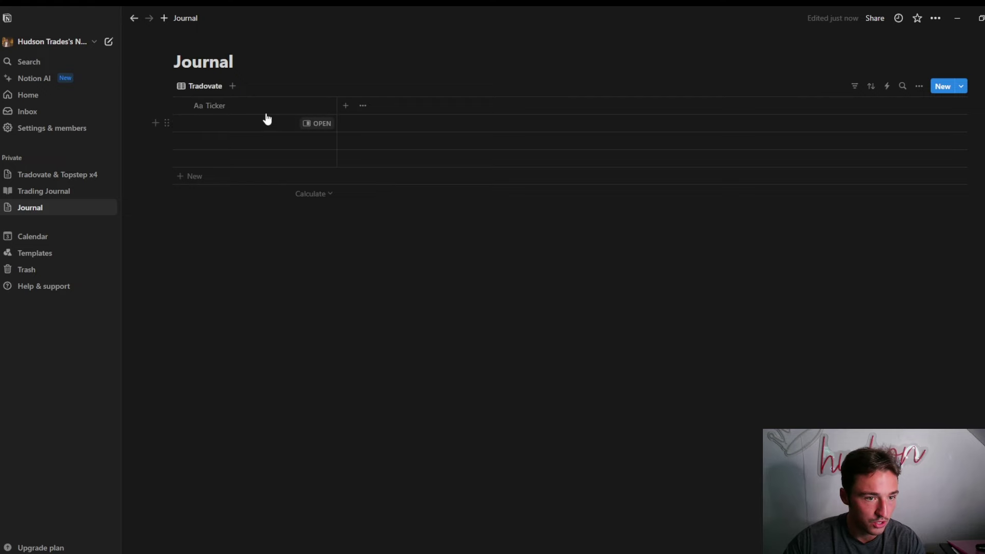
pyautogui.moveTo(340, 107); pyautogui.dragTo(237, 108)
# - Give the Ticker column a chart icon and enter 'NQ' in the first row
pyautogui.click(207, 107)
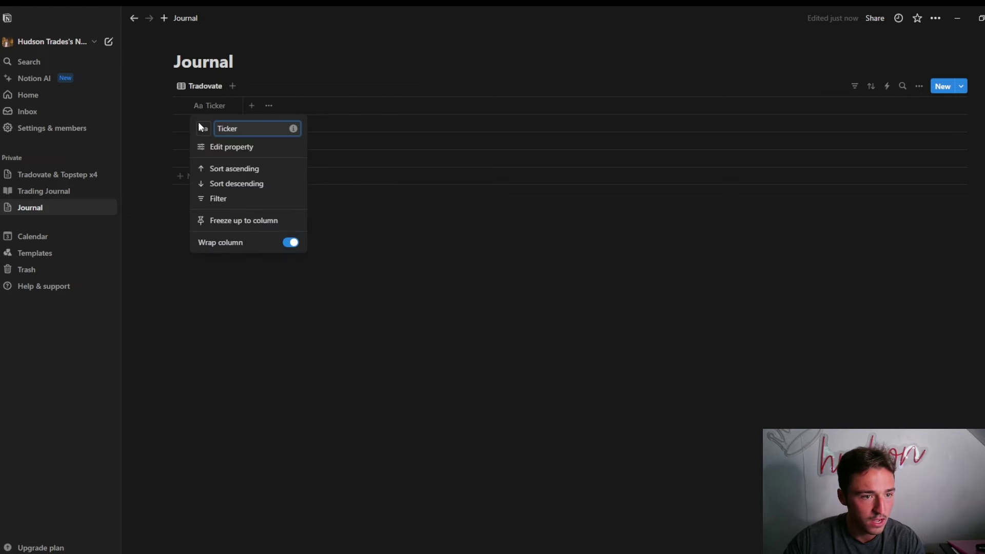
pyautogui.click(203, 128)
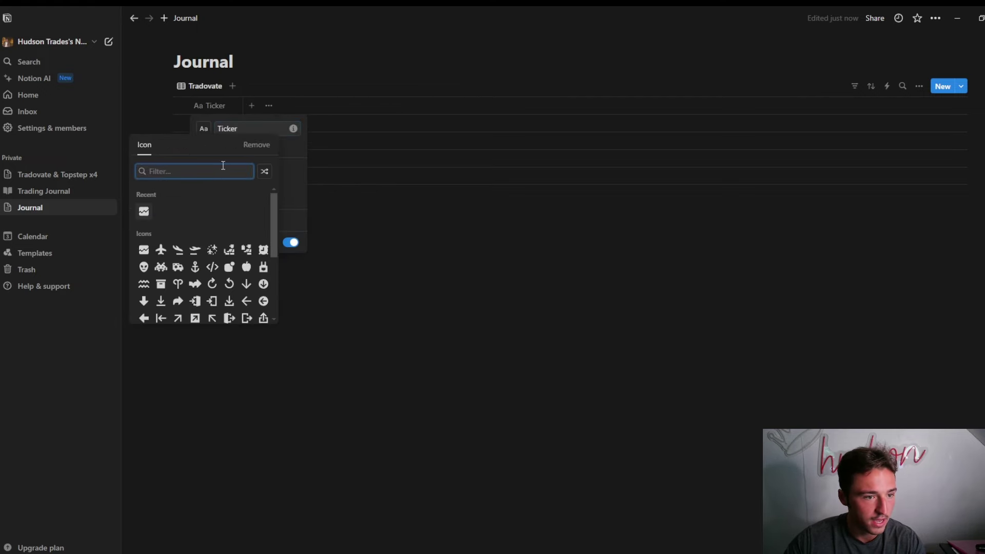
pyautogui.click(143, 250)
pyautogui.click(385, 311)
pyautogui.click(200, 126)
pyautogui.write('NQ')
pyautogui.press('Return')
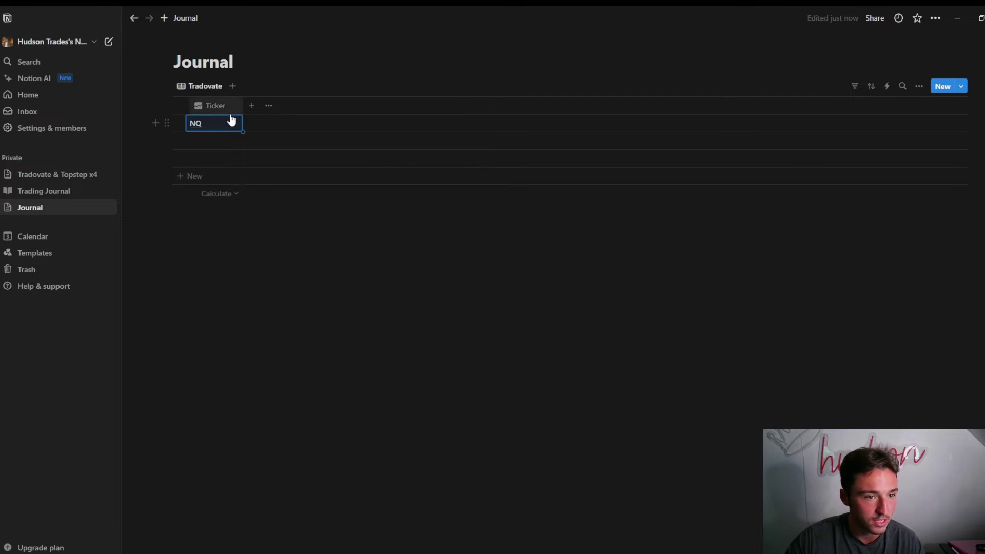
# - Compare columns against the Tradovate & Topstep x4 page before adding a new column
pyautogui.click(251, 105)
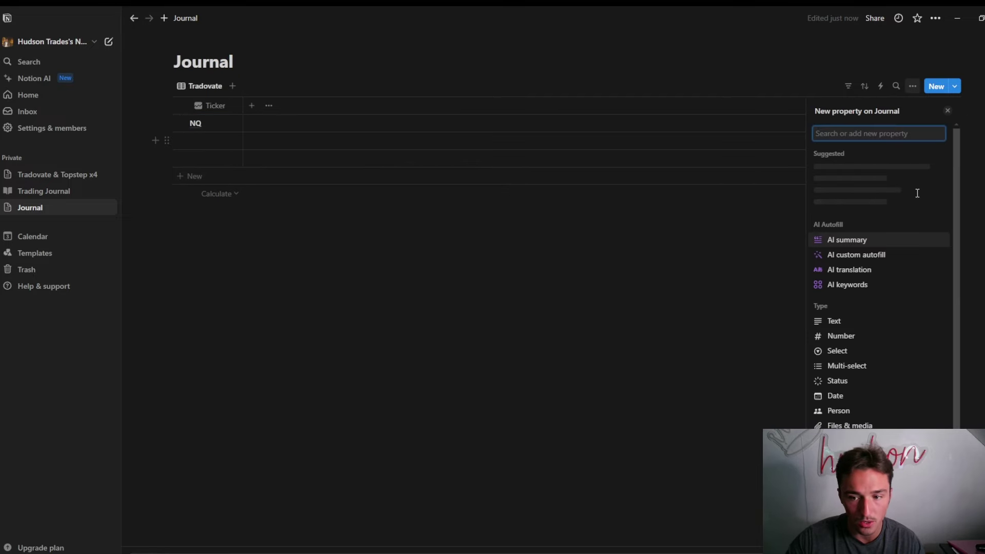
pyautogui.click(68, 177)
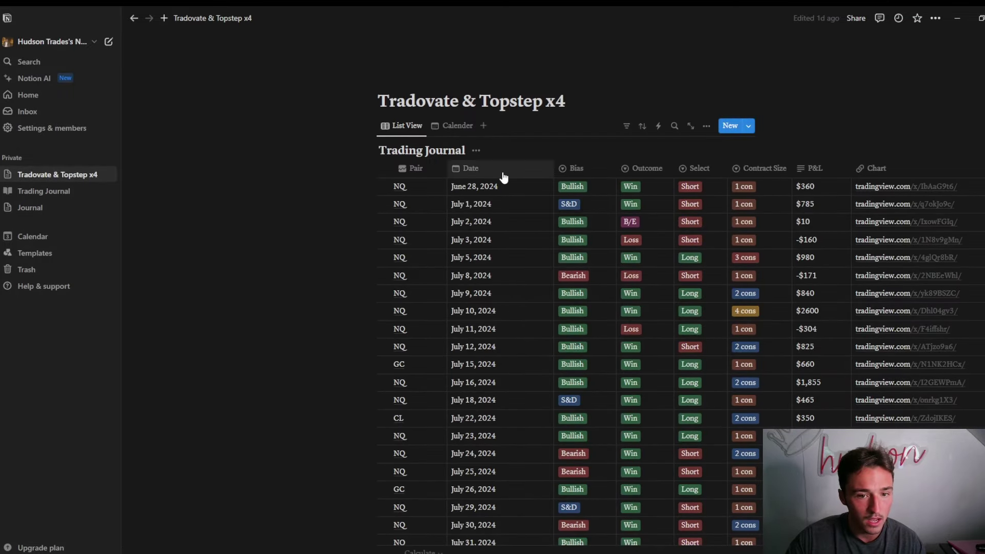
pyautogui.click(39, 207)
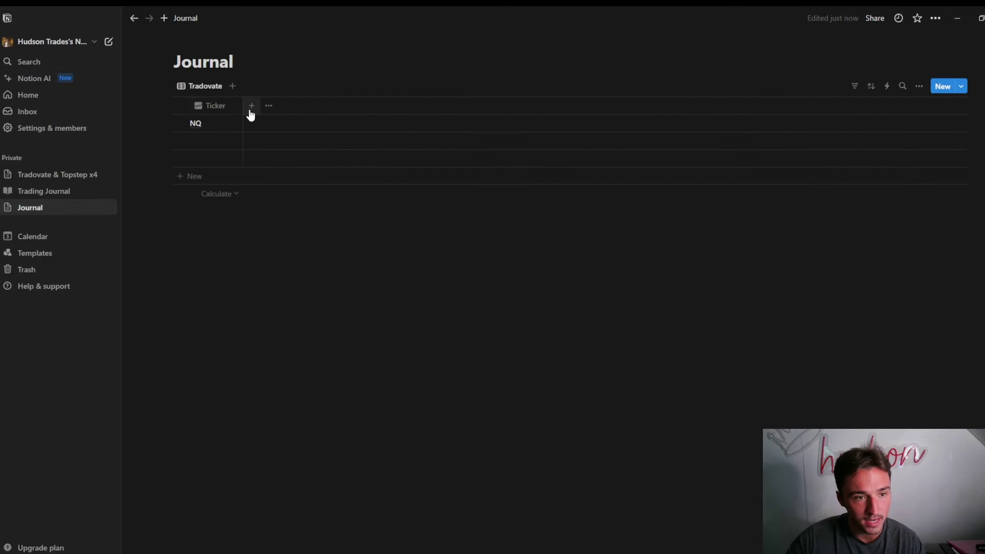
pyautogui.click(251, 108)
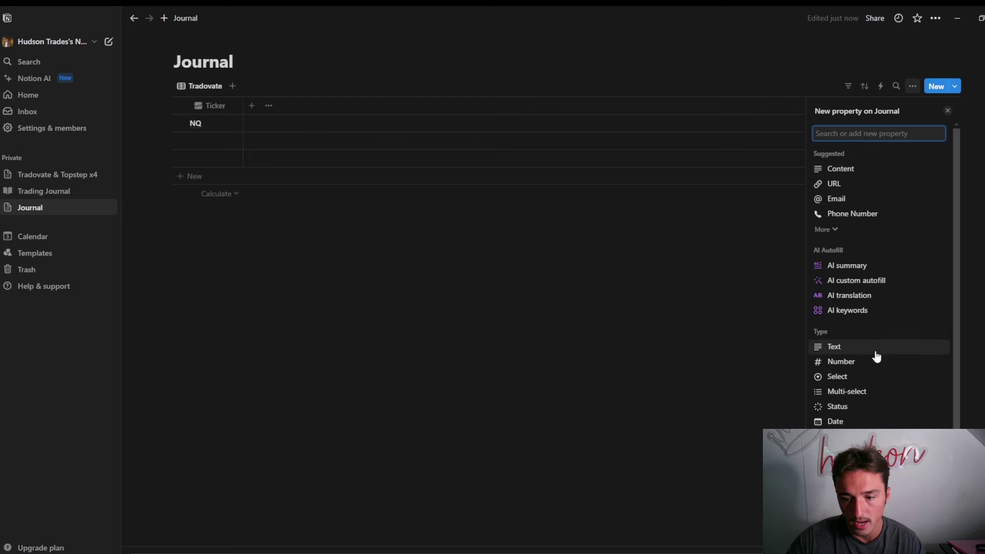
# - Add a narrow Date column and set the NQ trade's date to August 1, 2024
pyautogui.click(859, 420)
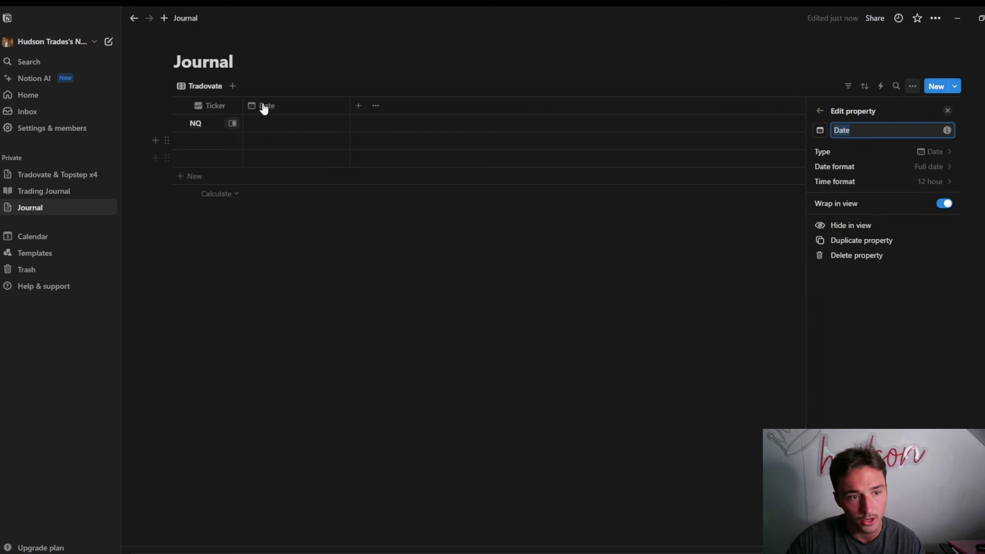
pyautogui.click(407, 285)
pyautogui.moveTo(349, 109); pyautogui.dragTo(322, 105)
pyautogui.click(267, 125)
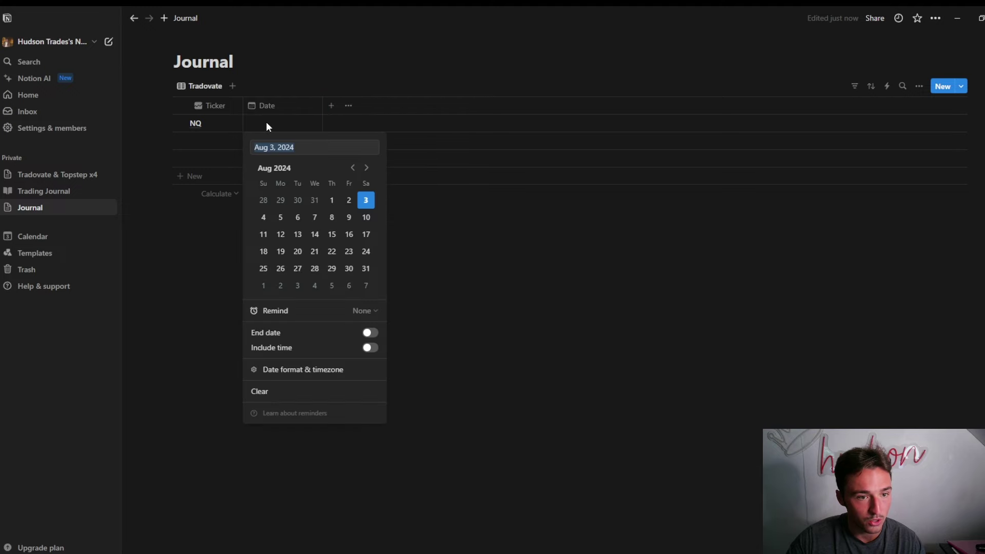
pyautogui.click(332, 200)
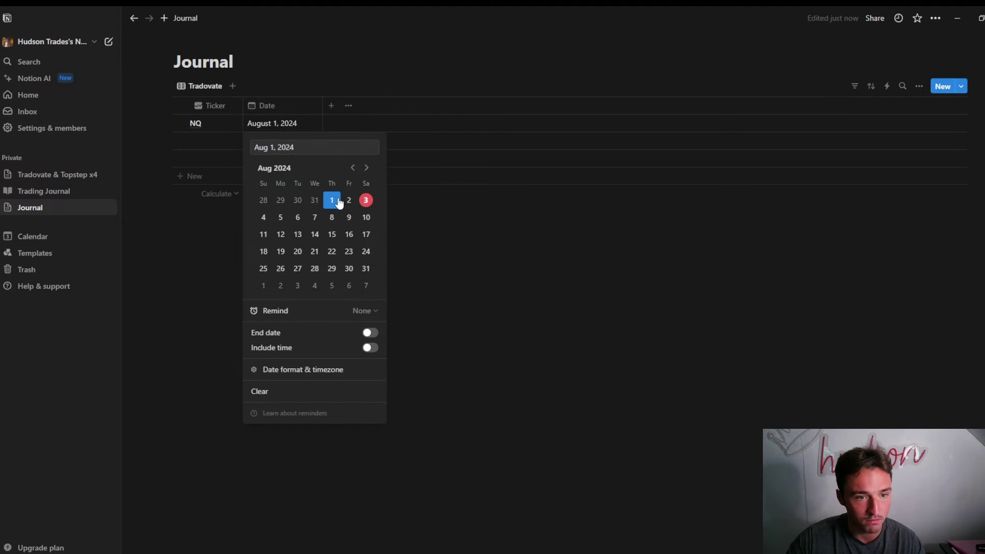
pyautogui.click(567, 234)
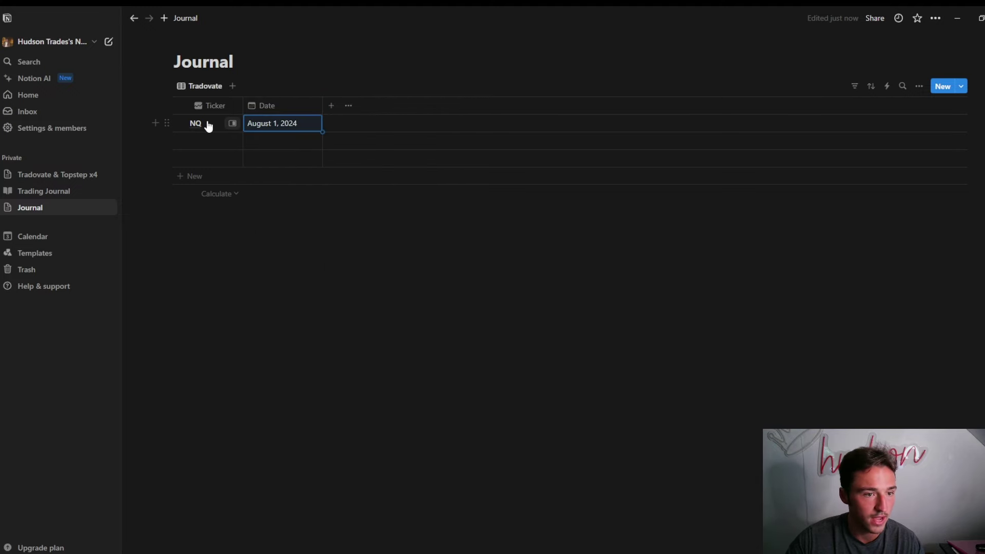
# - Check the Tradovate & Topstep x4 page for reference, then return to Journal
pyautogui.click(61, 174)
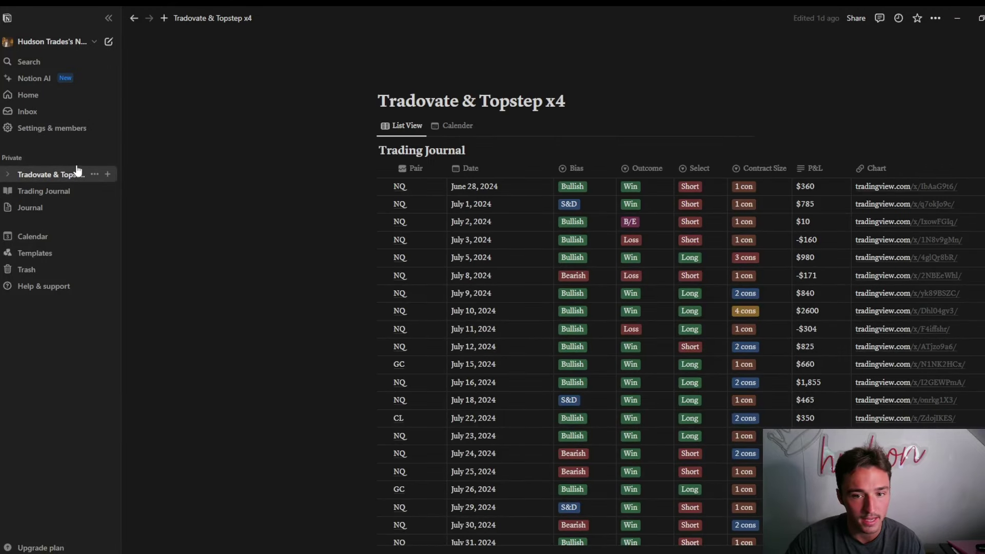
pyautogui.click(45, 208)
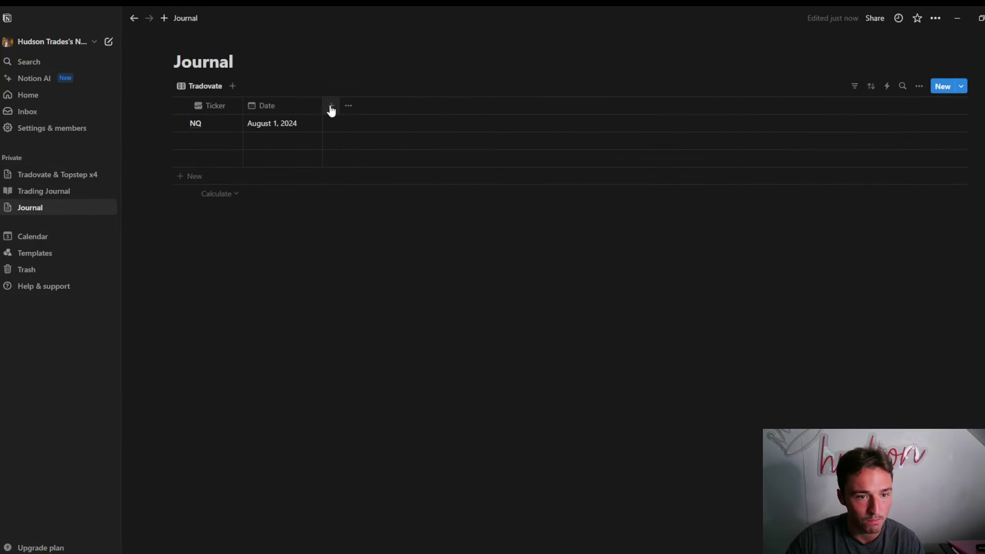
pyautogui.click(331, 106)
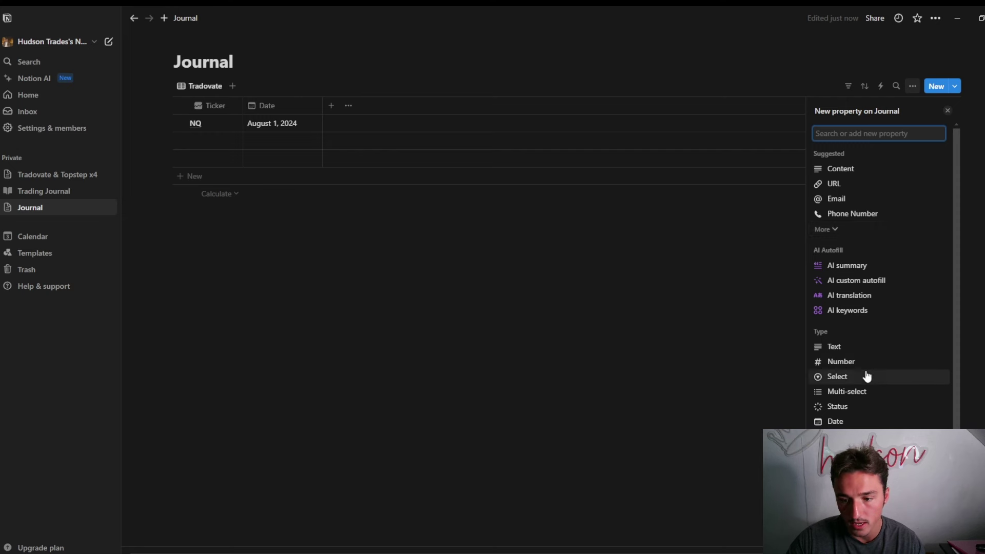
# - Add a multi-select column named 'Bias'
pyautogui.click(846, 392)
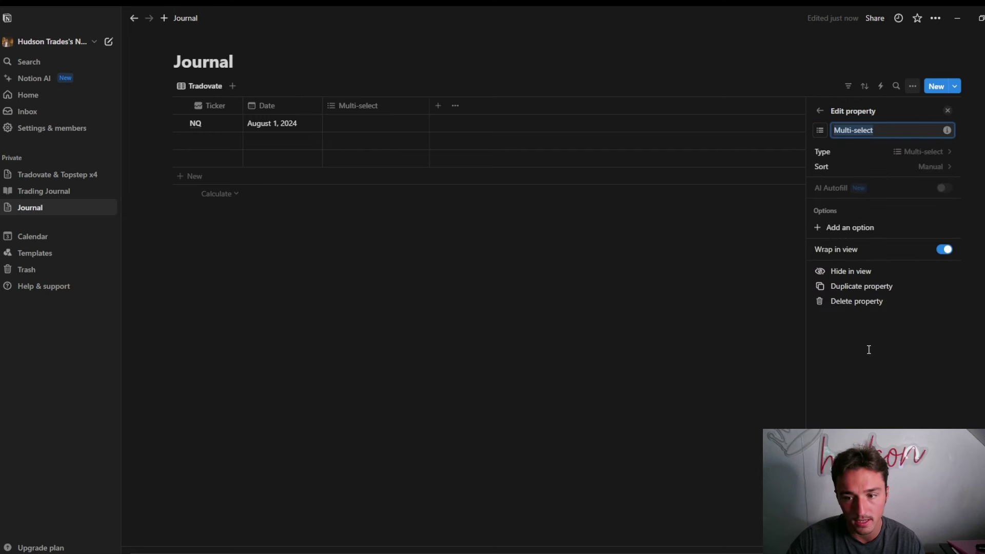
pyautogui.write('B')
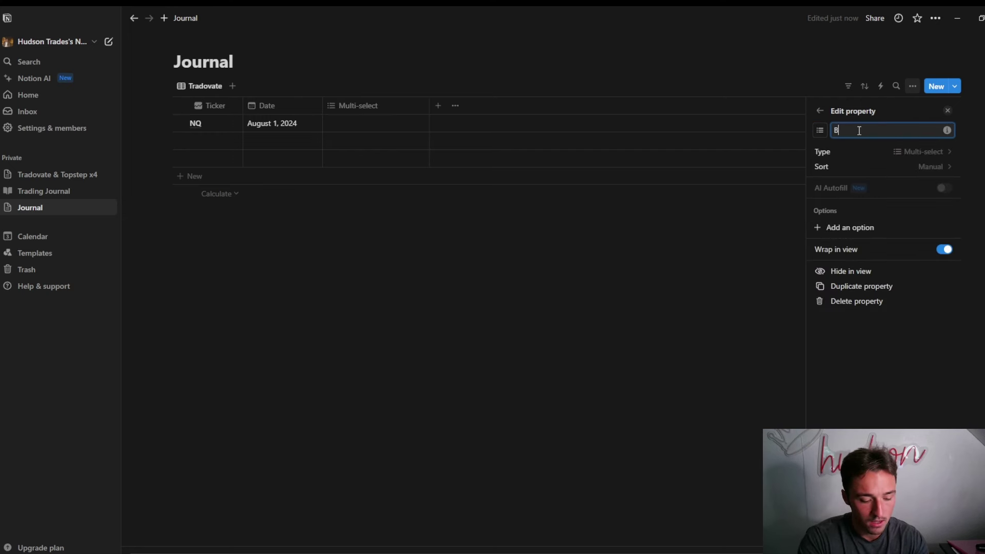
pyautogui.write('ias')
pyautogui.click(762, 277)
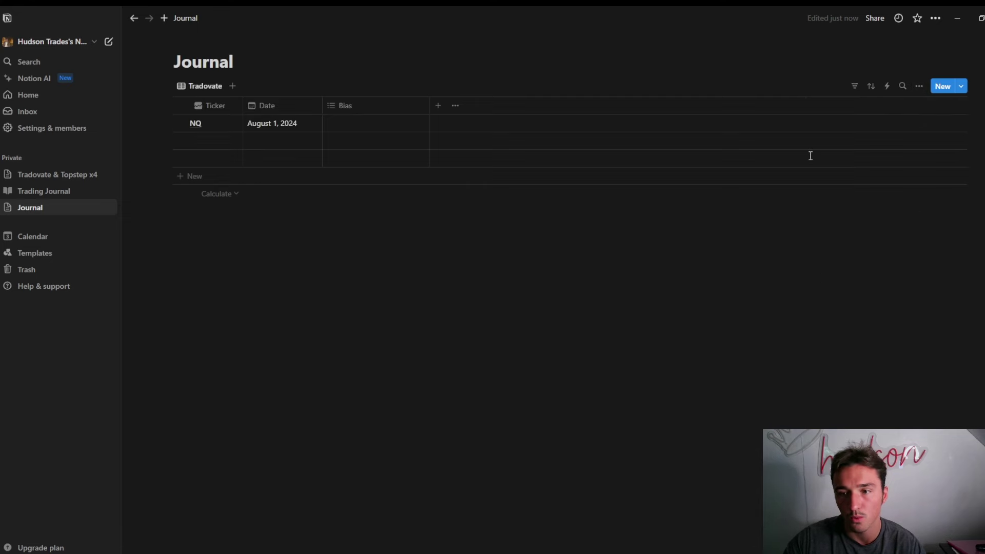
pyautogui.click(353, 104)
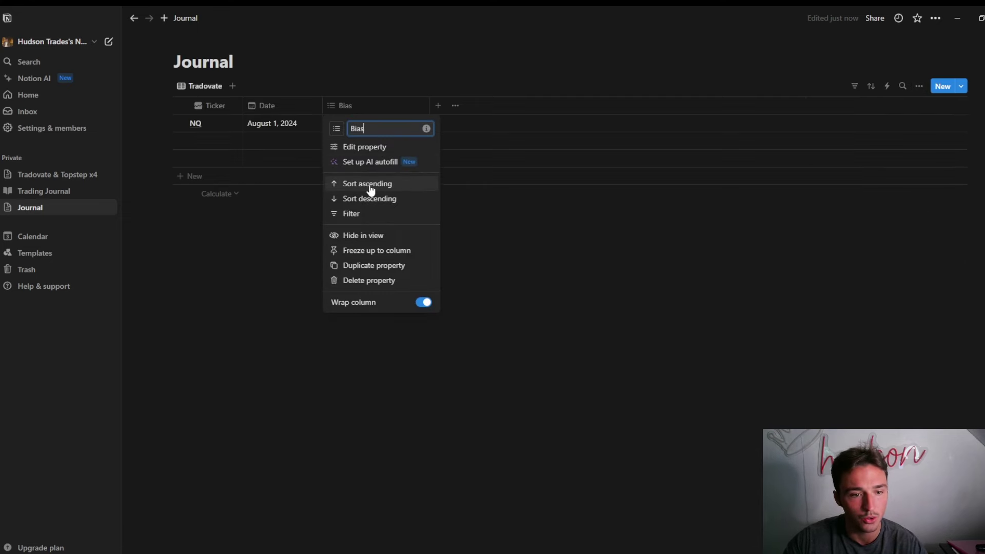
pyautogui.click(368, 147)
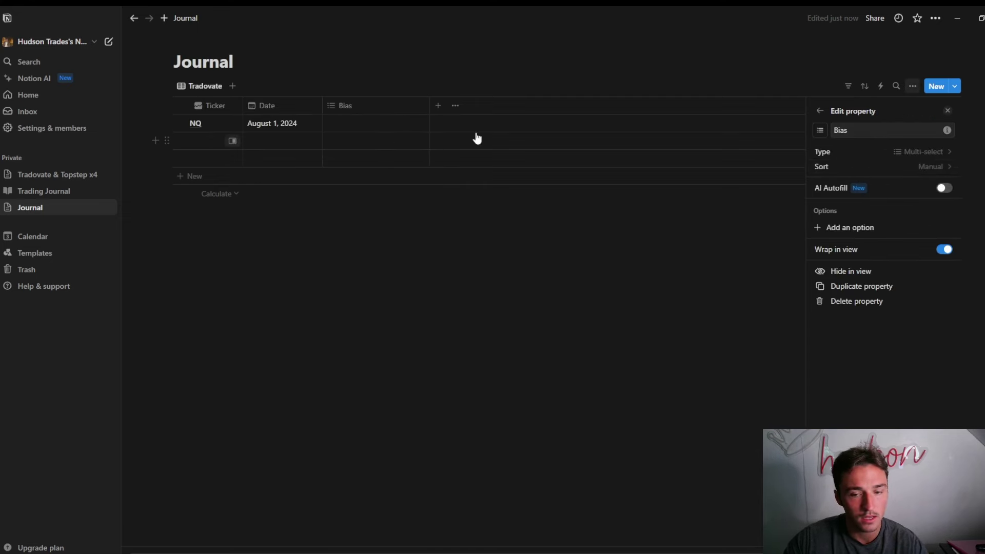
# - Add Bias options Bullish, Bear and S&D
pyautogui.click(851, 229)
pyautogui.write('Bullish')
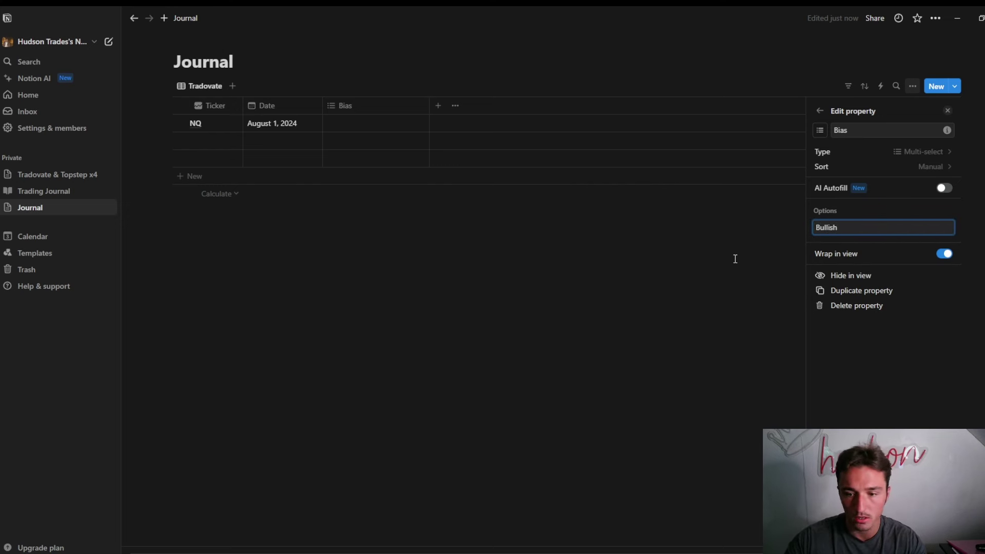
pyautogui.press('Return')
pyautogui.write('Bear')
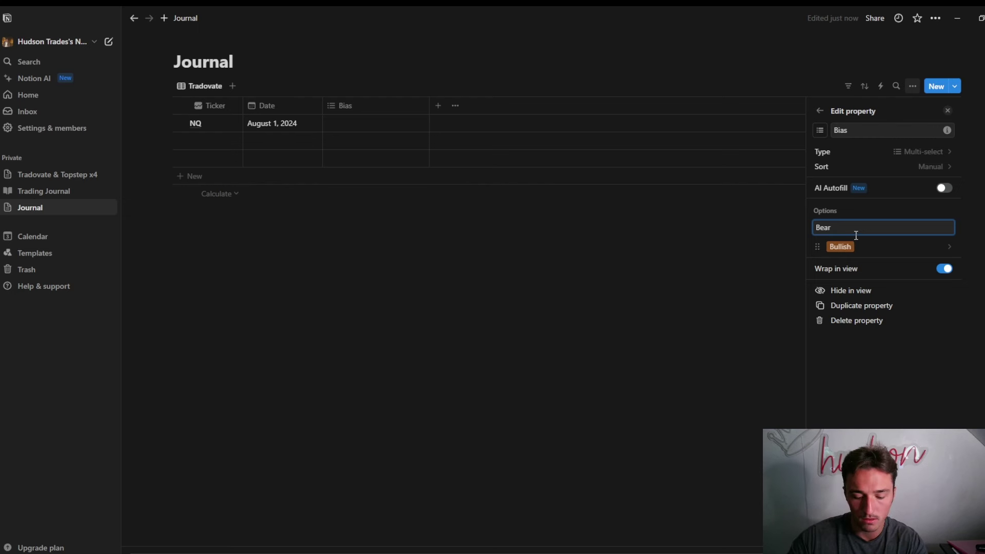
pyautogui.press('Return')
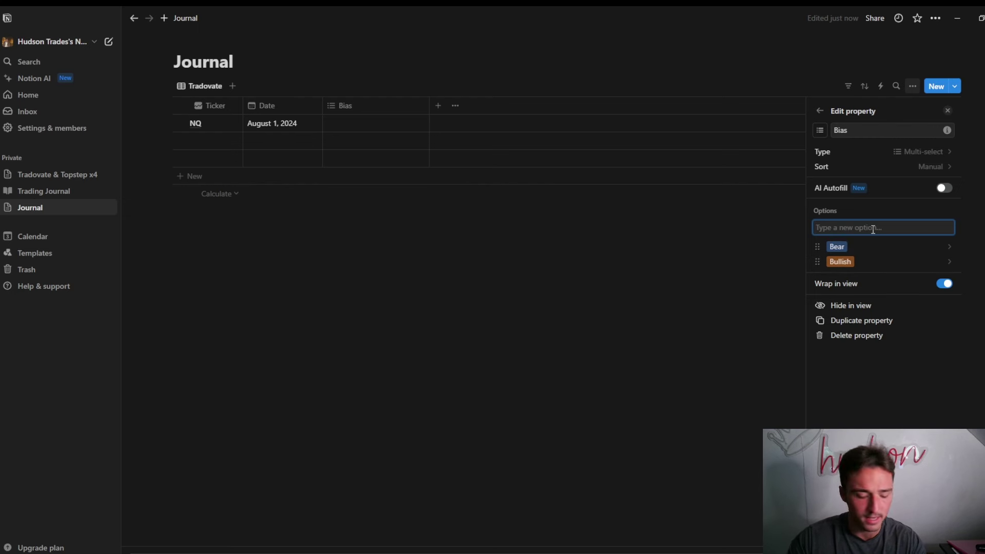
pyautogui.write('S')
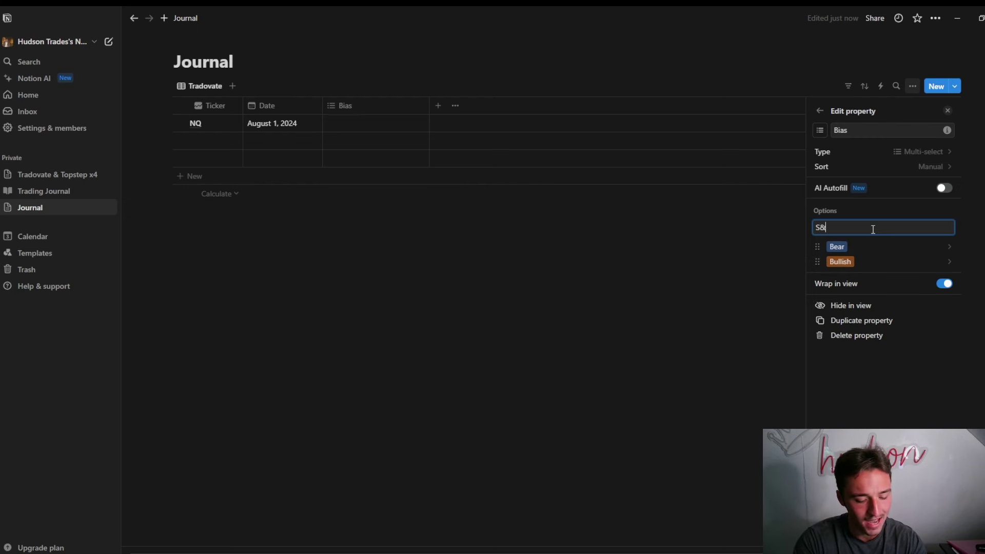
pyautogui.write('&D')
pyautogui.press('Return')
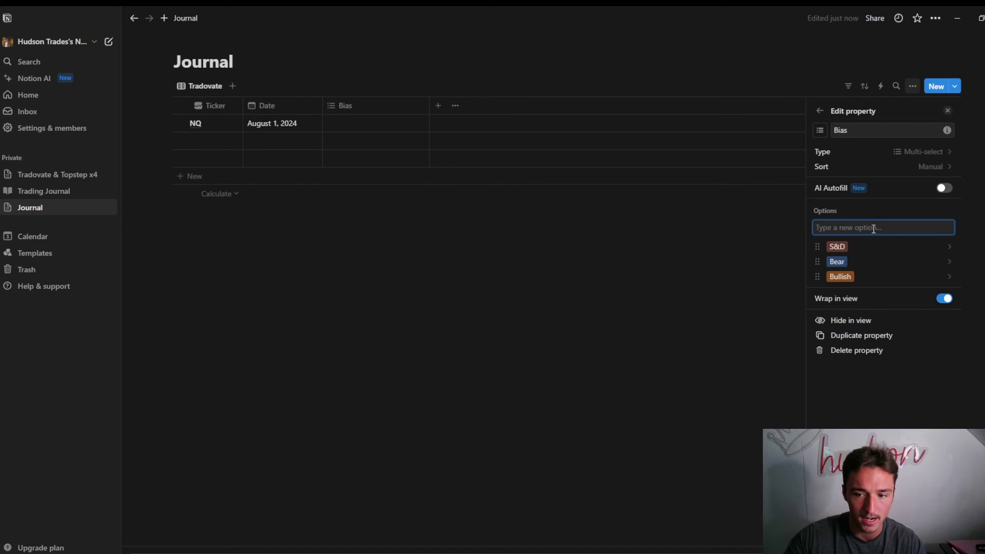
# - Colour the Bullish option green and move it to the top of the list
pyautogui.click(837, 262)
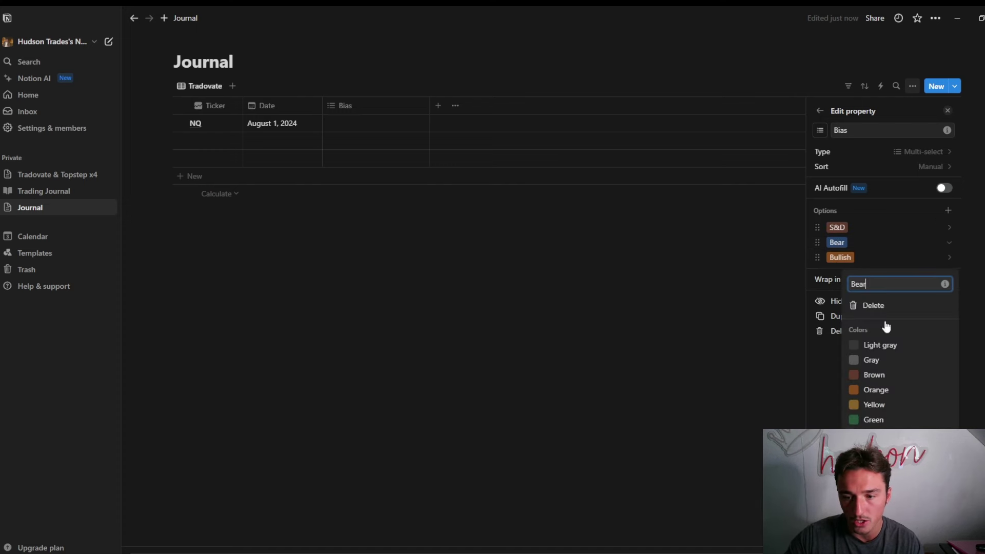
pyautogui.click(851, 258)
pyautogui.click(851, 259)
pyautogui.click(902, 417)
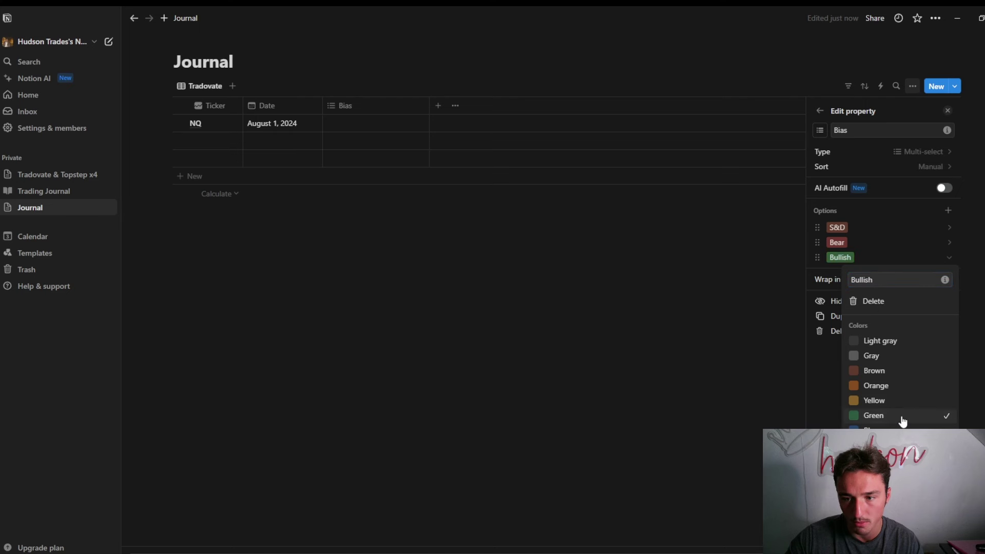
pyautogui.moveTo(817, 257)
pyautogui.mouseDown()
pyautogui.moveTo(817, 226)
pyautogui.moveTo(821, 253)
pyautogui.moveTo(818, 241)
pyautogui.mouseUp()
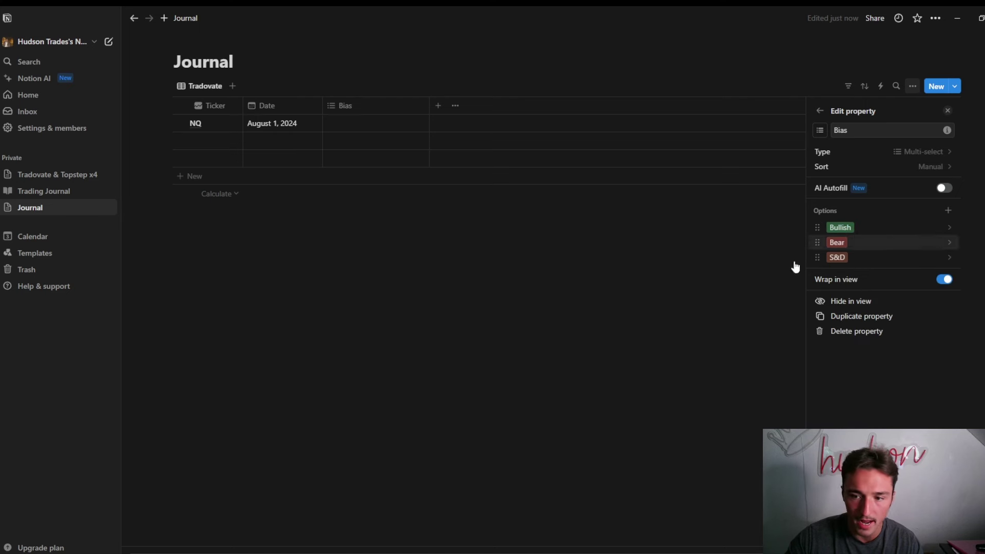
pyautogui.press('Escape')
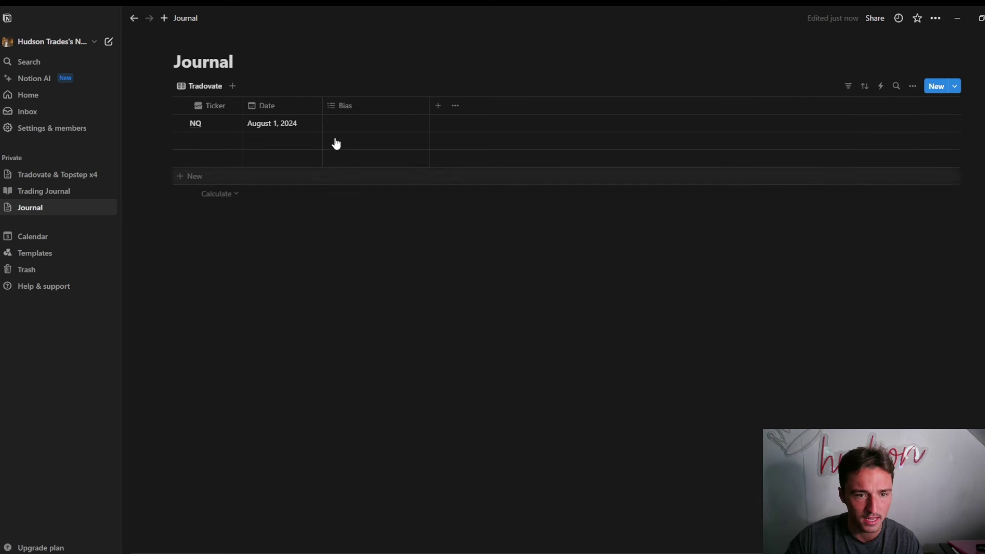
# - Tag the NQ trade's Bias as Bear
pyautogui.click(337, 123)
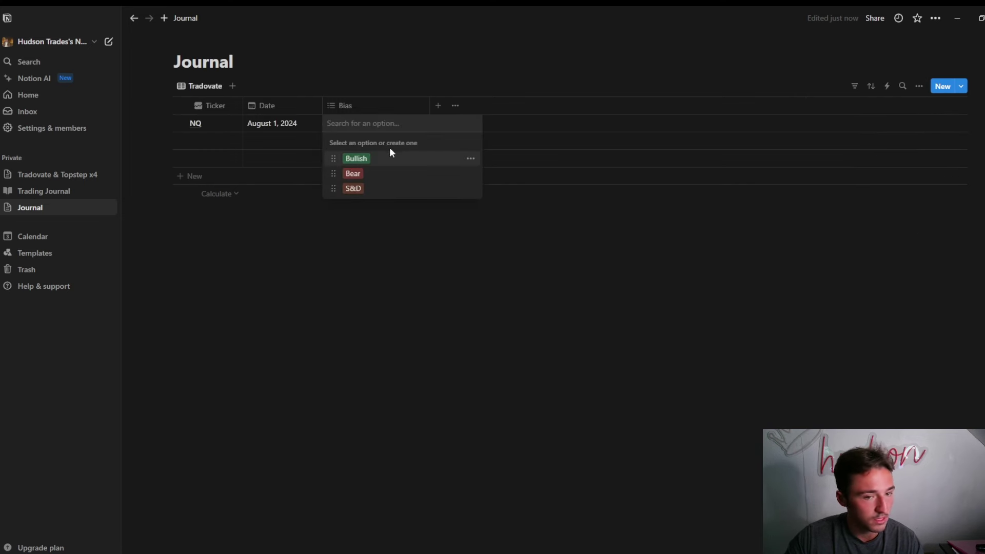
pyautogui.click(389, 175)
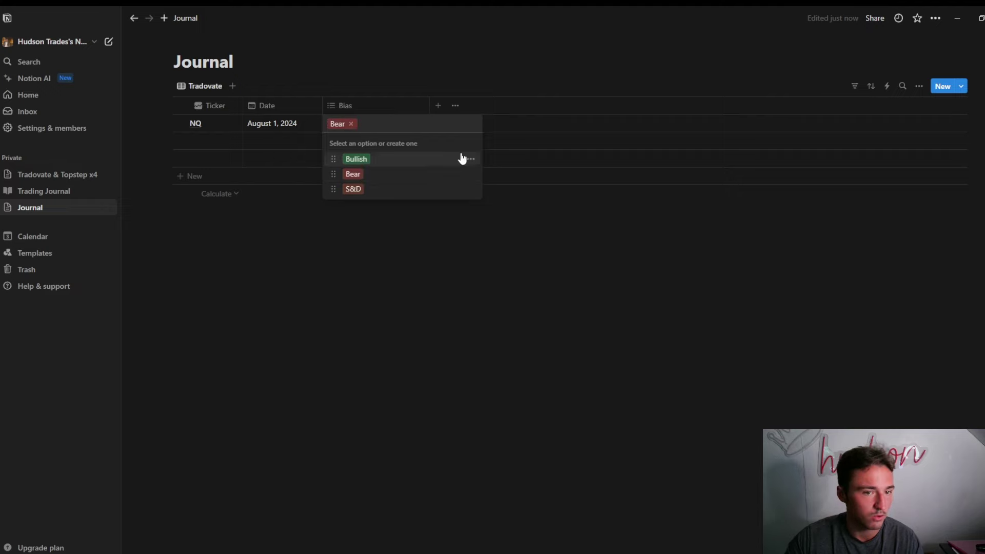
pyautogui.press('Escape')
pyautogui.click(437, 105)
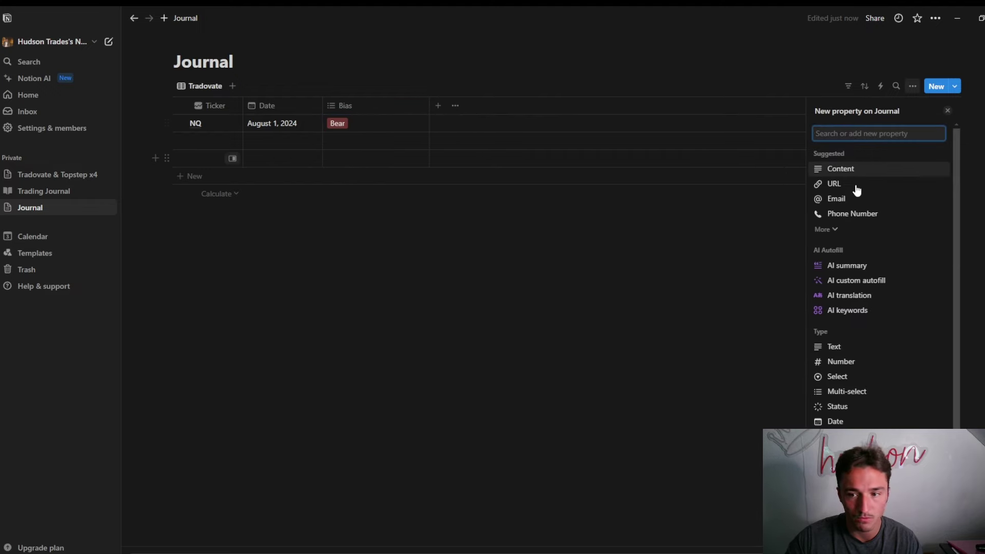
# - Add a multi-select 'Outcome' column with options W and L
pyautogui.click(880, 392)
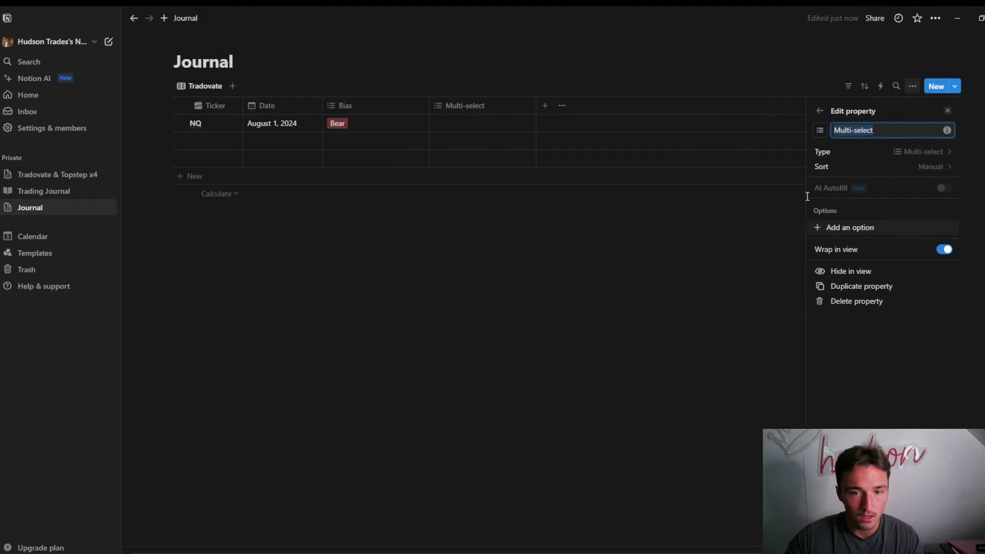
pyautogui.write('Outcome')
pyautogui.click(835, 228)
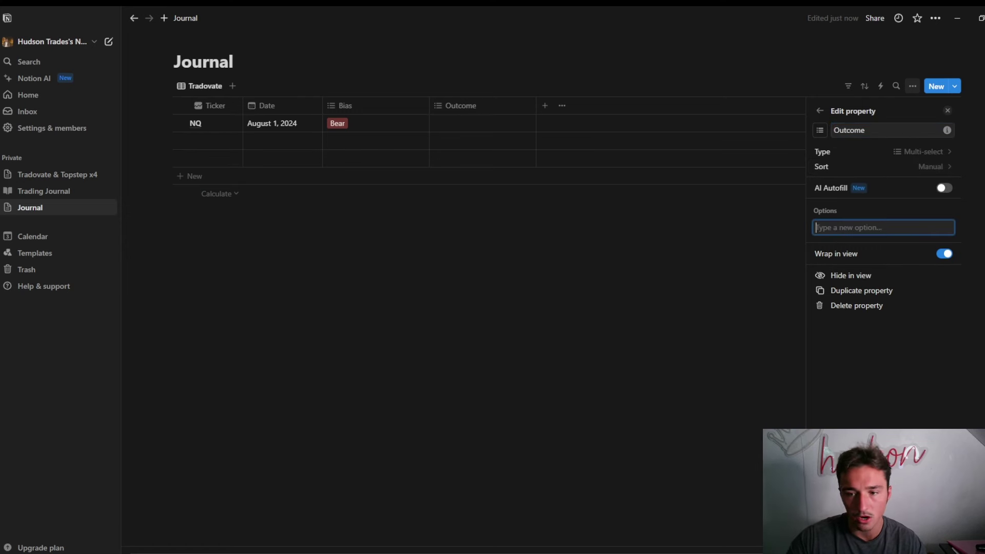
pyautogui.write('W')
pyautogui.press('Return')
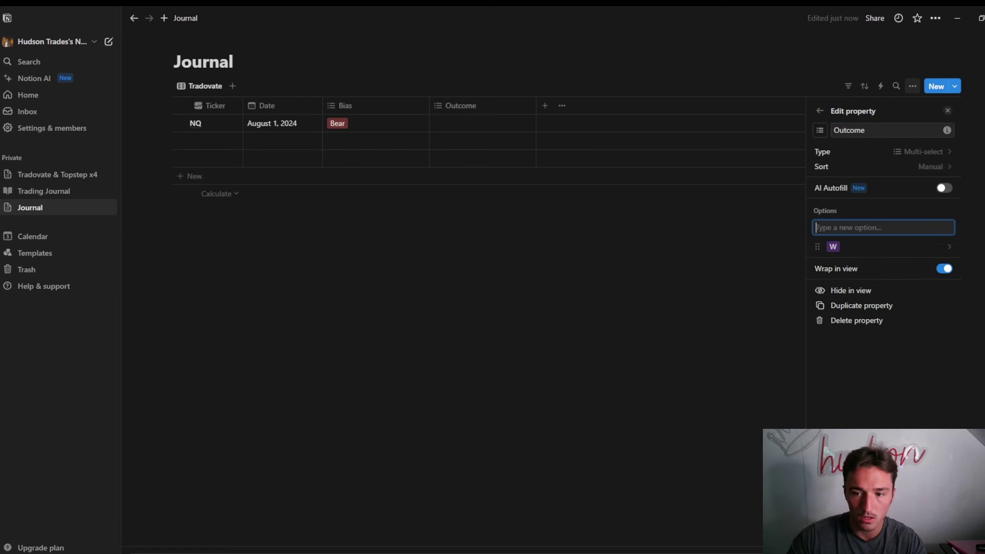
pyautogui.write('L')
pyautogui.press('Return')
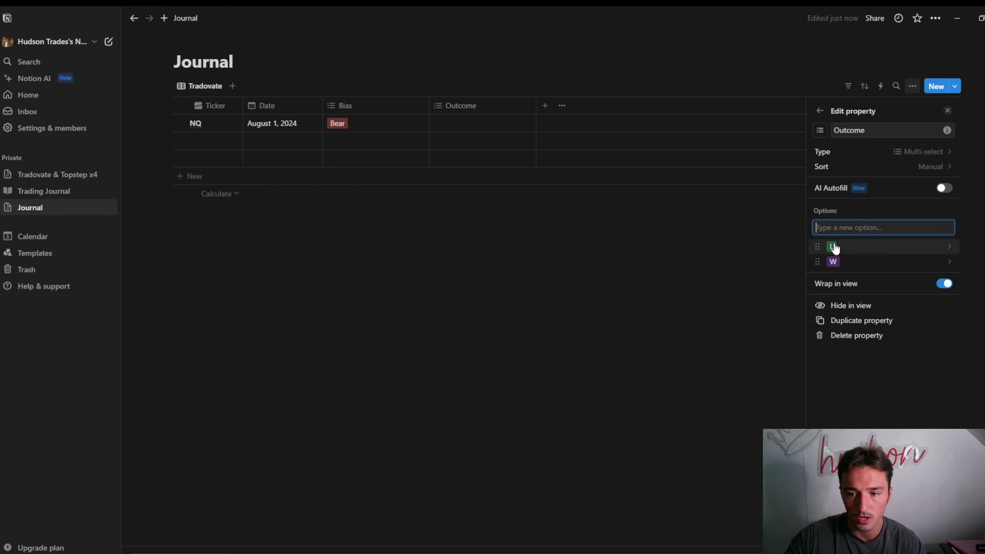
# - Colour L red and W green, and place W above L
pyautogui.click(831, 247)
pyautogui.click(874, 461)
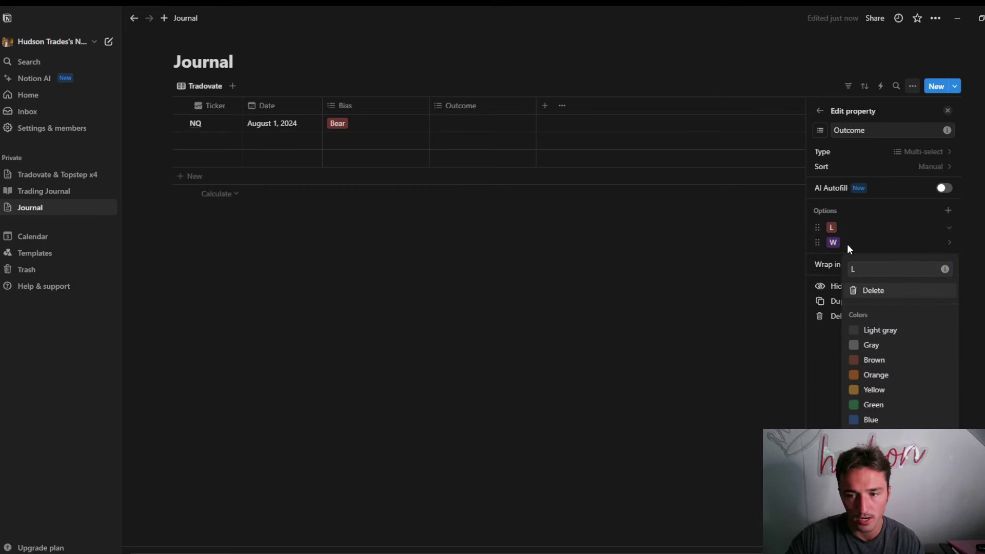
pyautogui.click(836, 248)
pyautogui.click(898, 401)
pyautogui.moveTo(814, 244); pyautogui.dragTo(813, 228)
pyautogui.click(676, 281)
# - Mark the NQ trade's Outcome as L and narrow the Outcome column
pyautogui.click(458, 112)
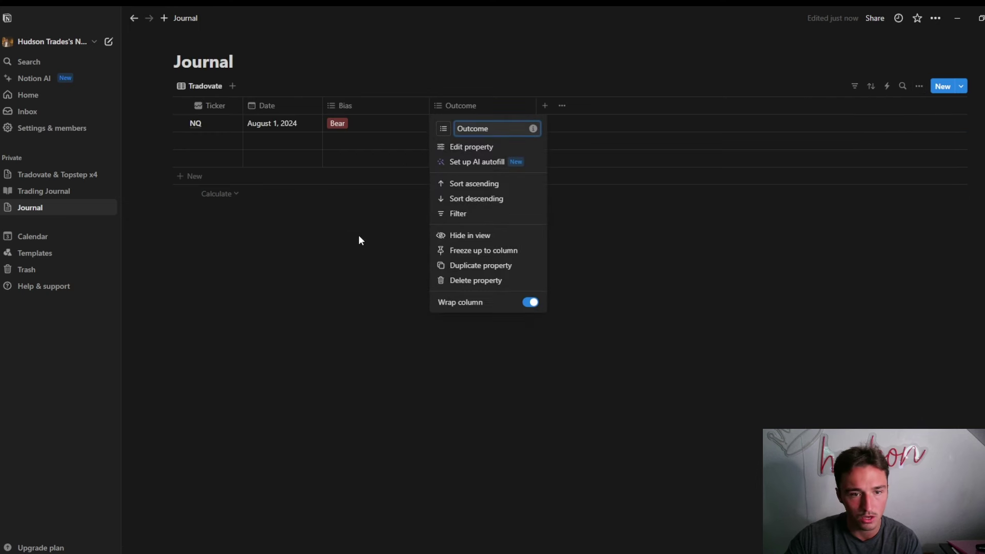
pyautogui.click(359, 239)
pyautogui.click(477, 125)
pyautogui.click(501, 176)
pyautogui.click(542, 75)
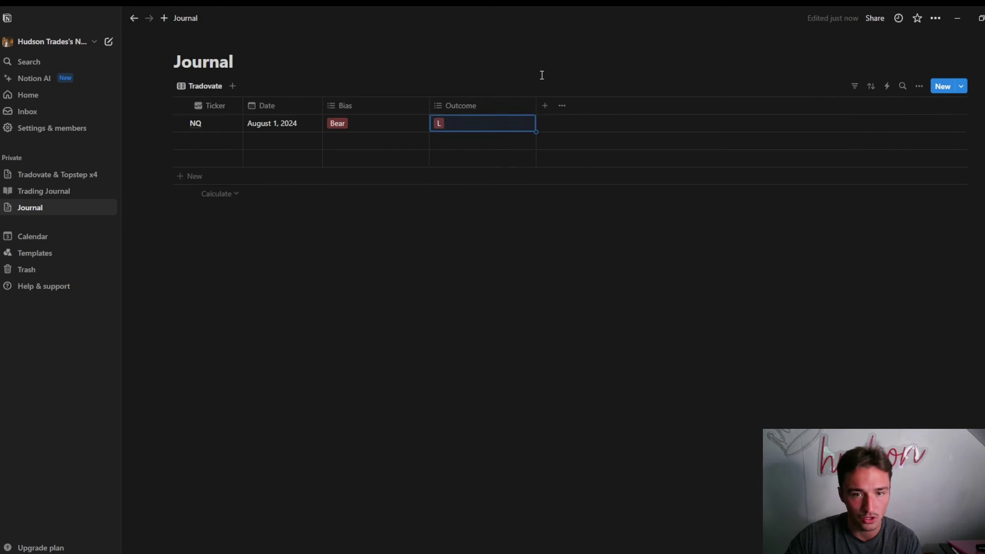
pyautogui.moveTo(534, 107); pyautogui.dragTo(497, 101)
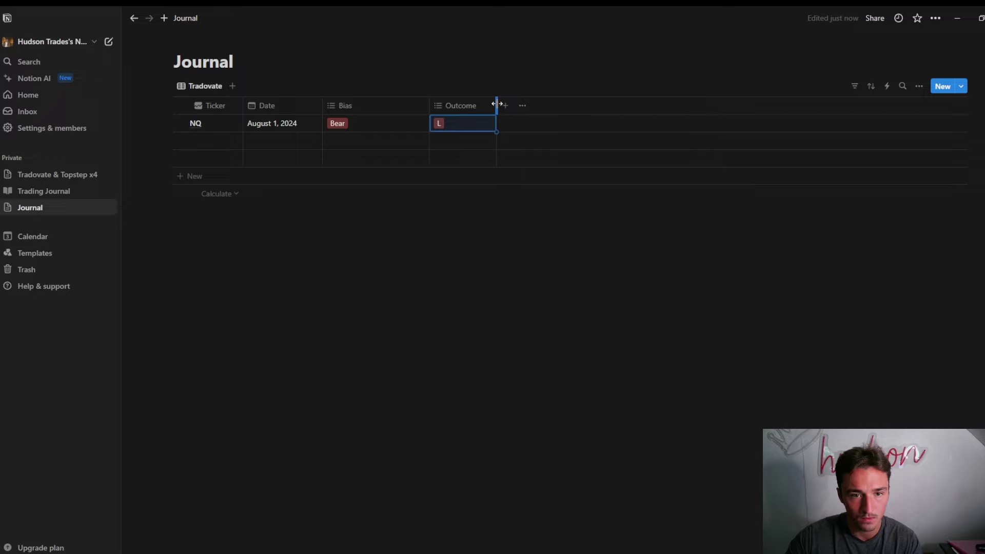
# - Add a multi-select column named 'Direction' after checking the reference page
pyautogui.click(62, 175)
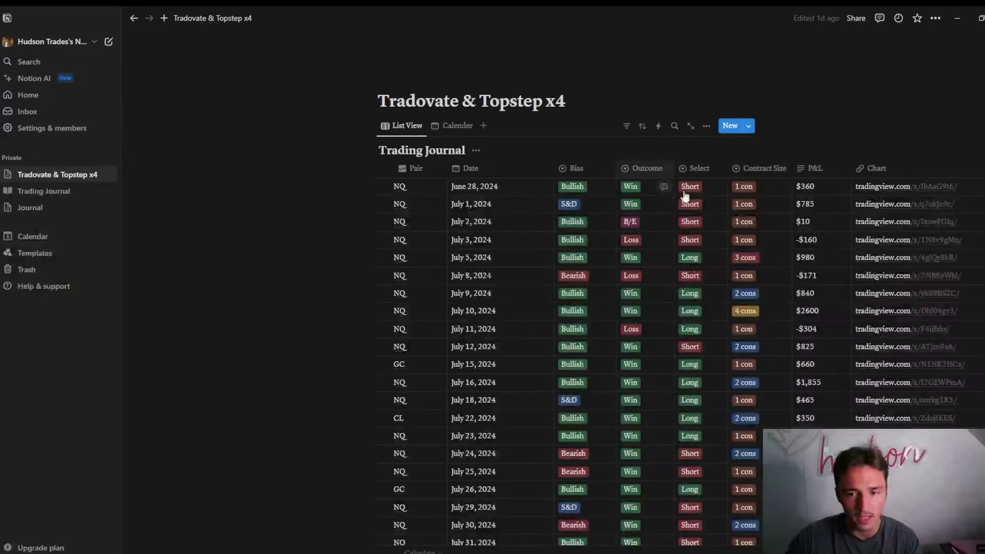
pyautogui.click(20, 210)
pyautogui.click(507, 105)
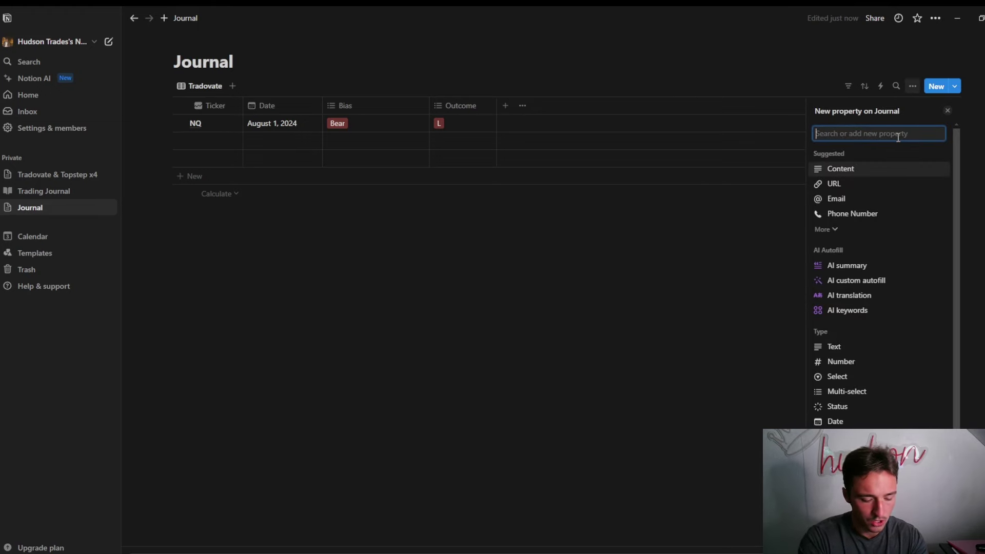
pyautogui.write('Direcit')
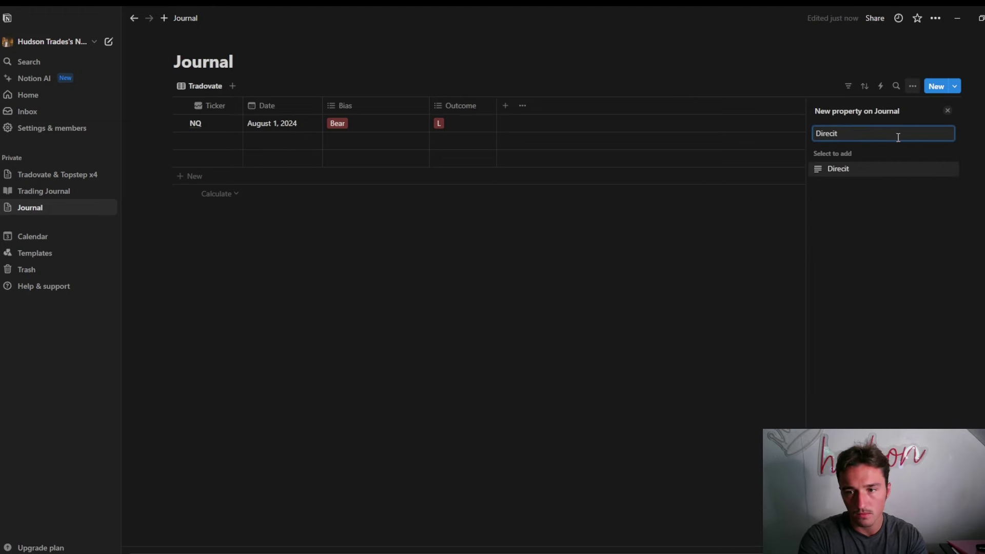
pyautogui.press('BackSpace')
pyautogui.press('BackSpace')
pyautogui.press('BackSpace')
pyautogui.press('BackSpace')
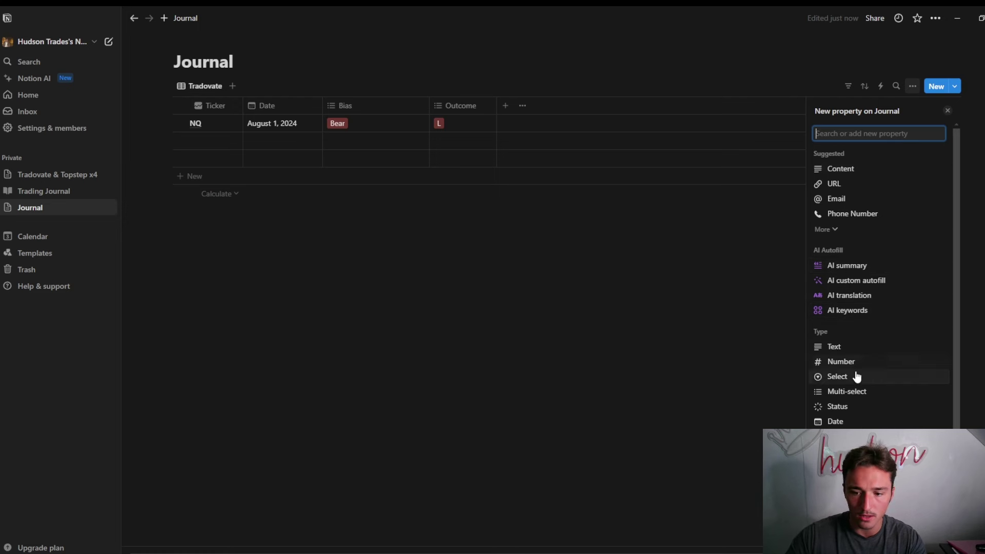
pyautogui.click(853, 388)
pyautogui.write('Direction')
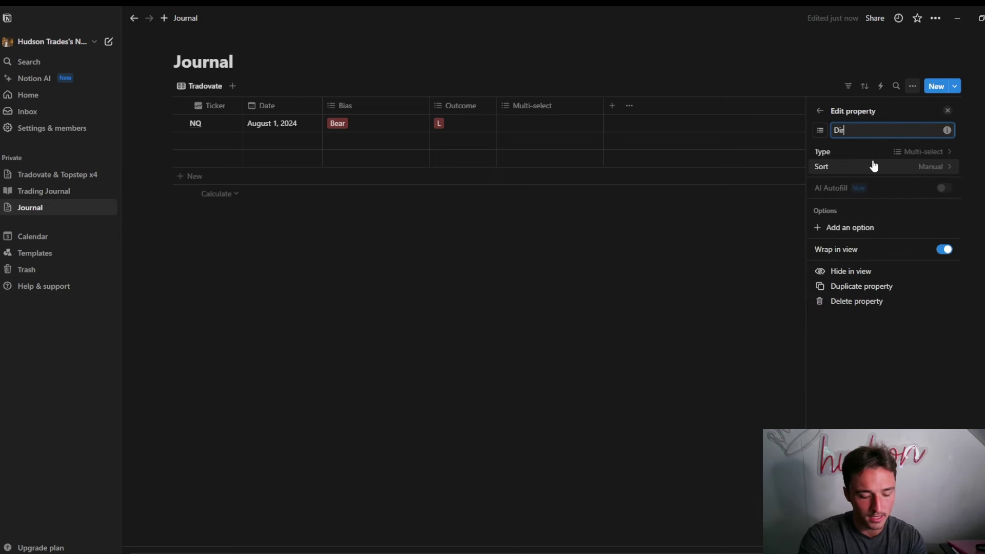
# - Give Direction the options Short and Long
pyautogui.click(835, 228)
pyautogui.write('Short')
pyautogui.press('Return')
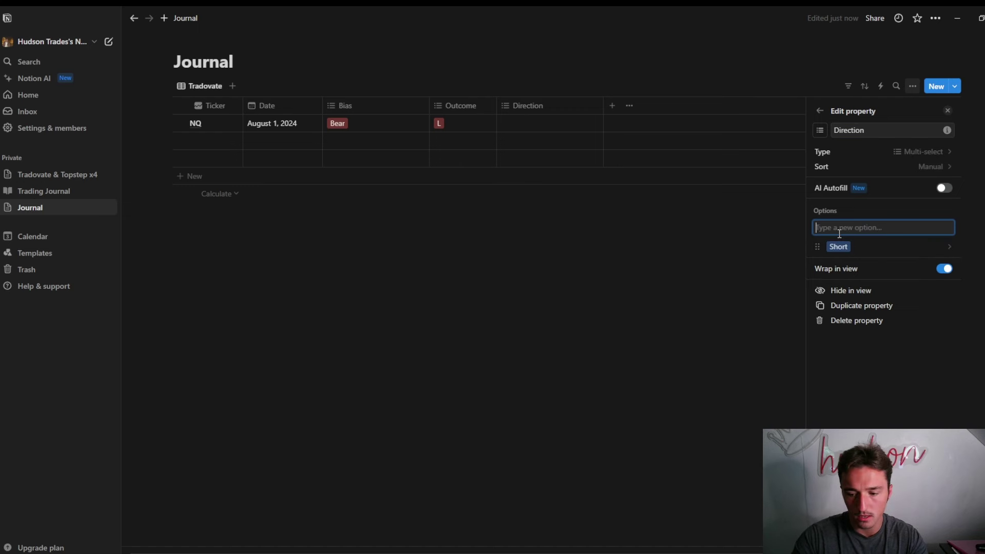
pyautogui.write('Long')
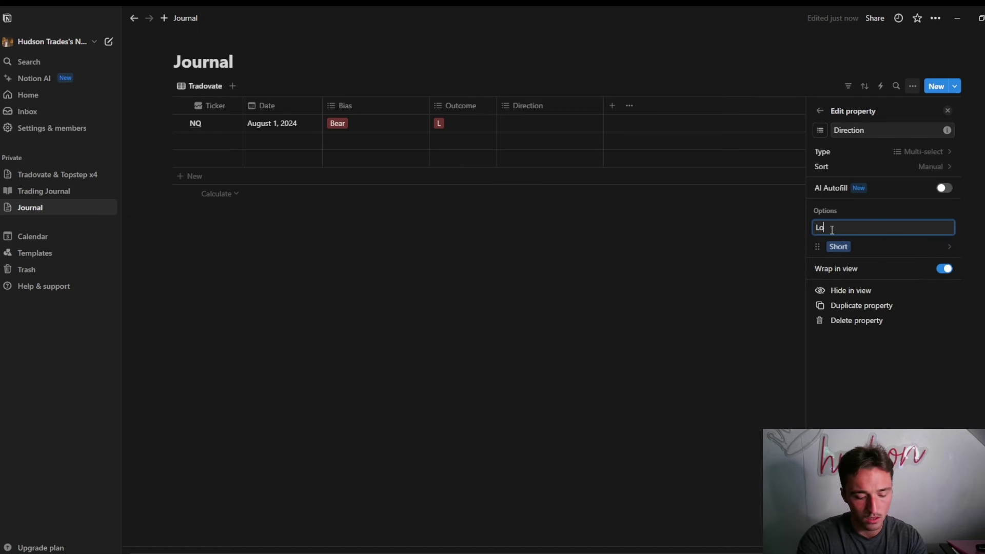
pyautogui.press('Return')
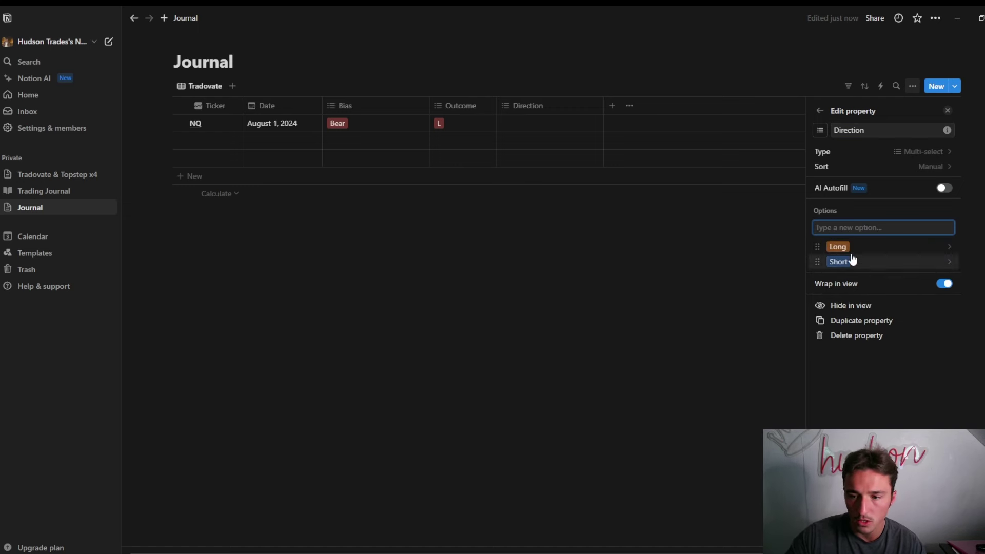
# - Colour the Long option green and the Short option red
pyautogui.click(841, 247)
pyautogui.click(887, 405)
pyautogui.click(836, 248)
pyautogui.click(840, 243)
pyautogui.click(872, 460)
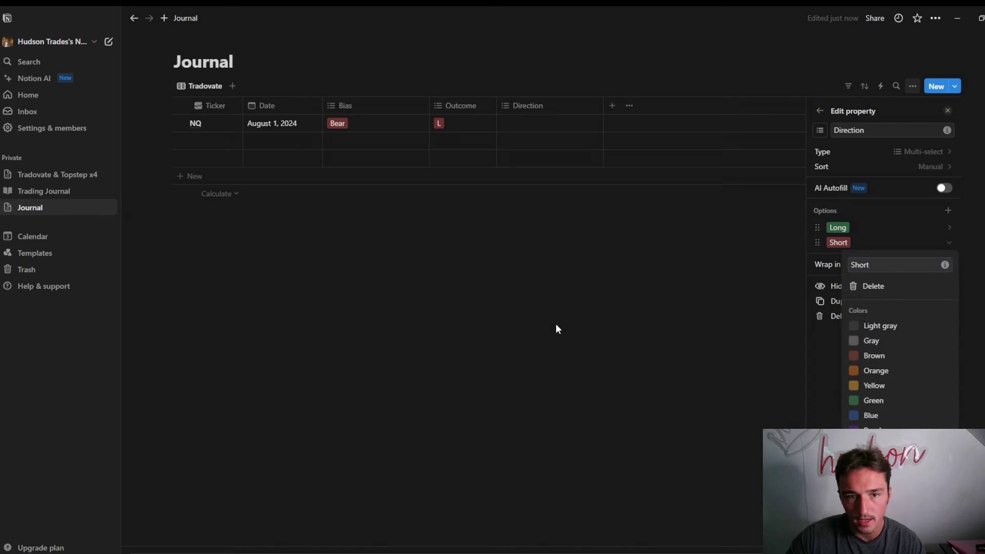
pyautogui.click(555, 324)
pyautogui.click(502, 232)
# - Move Direction before Outcome and set the NQ trade's direction to Long
pyautogui.moveTo(518, 106); pyautogui.dragTo(451, 109)
pyautogui.click(454, 123)
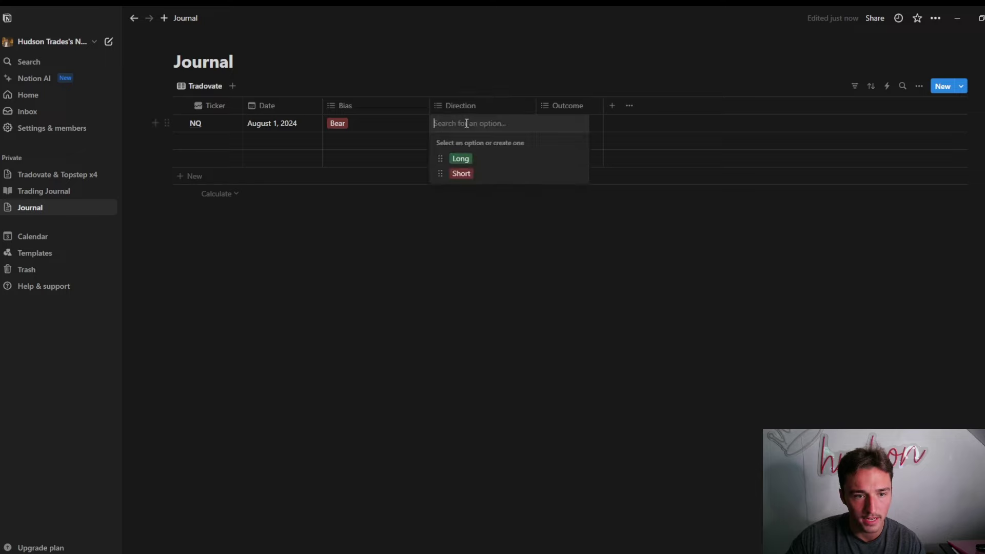
pyautogui.click(495, 164)
pyautogui.press('Escape')
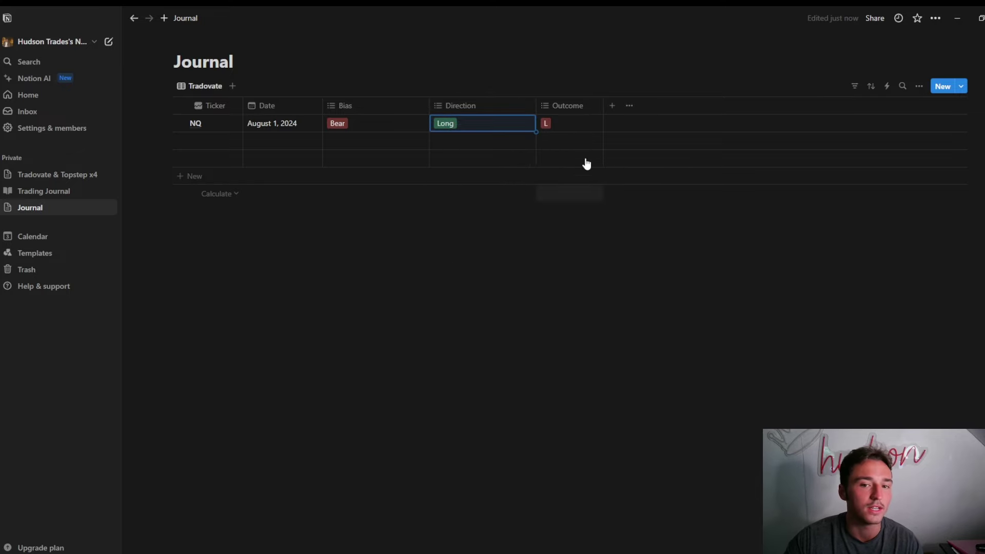
pyautogui.click(62, 175)
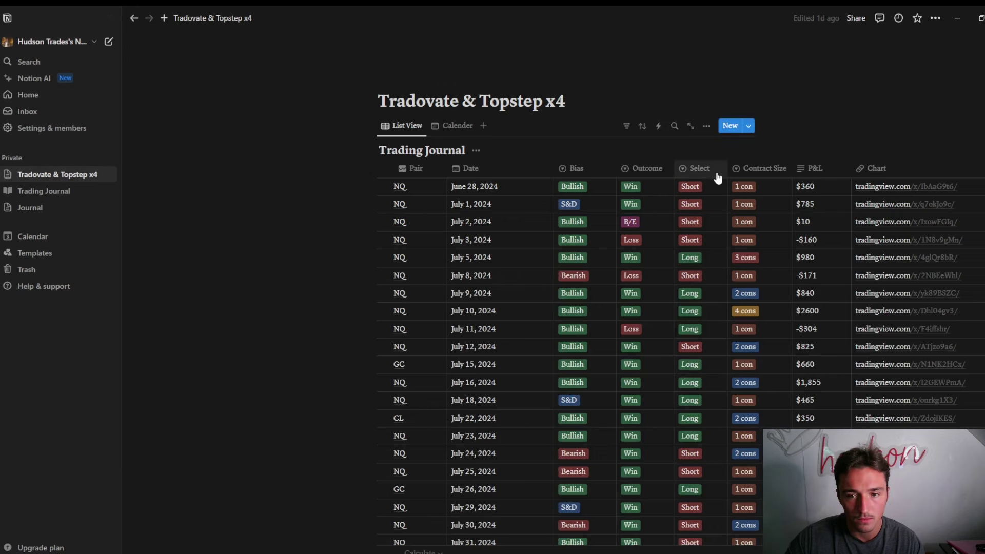
# - On the Journal page, add a text column named 'Contracts'
pyautogui.click(8, 207)
pyautogui.click(30, 207)
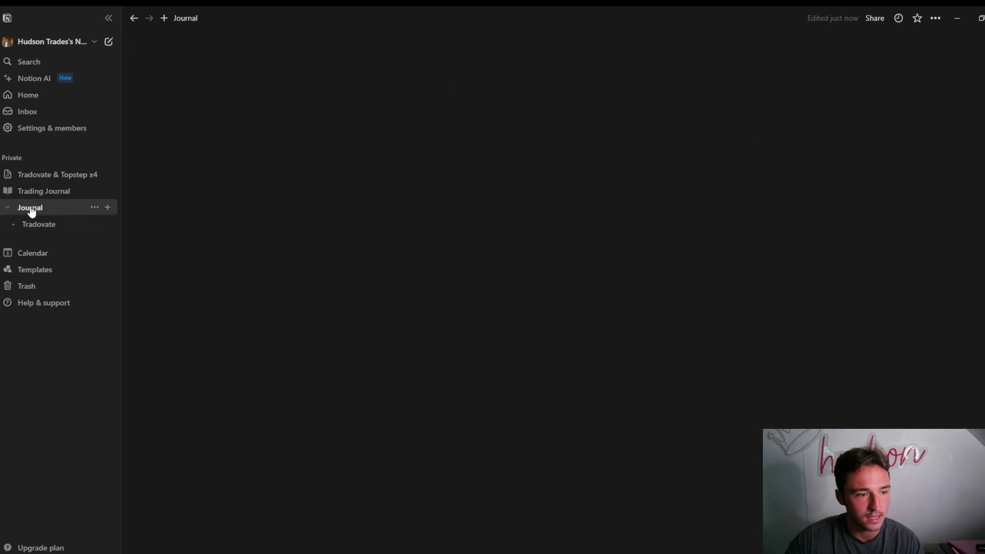
pyautogui.click(612, 105)
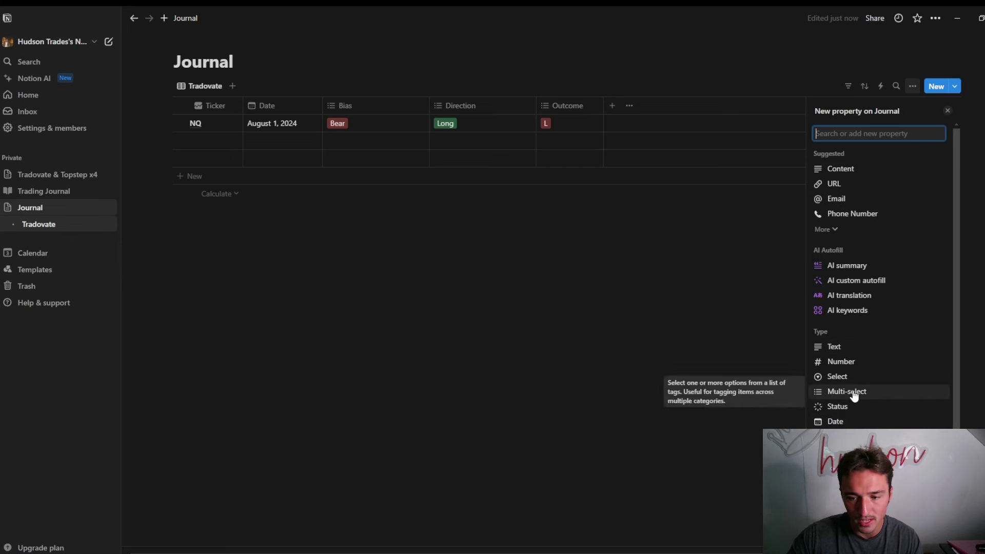
pyautogui.click(839, 347)
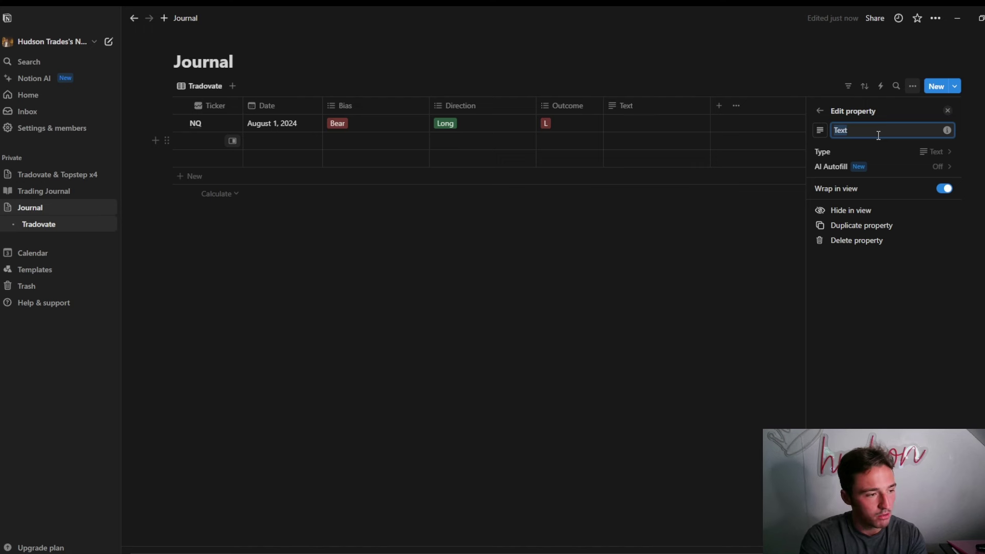
pyautogui.write('Contracts')
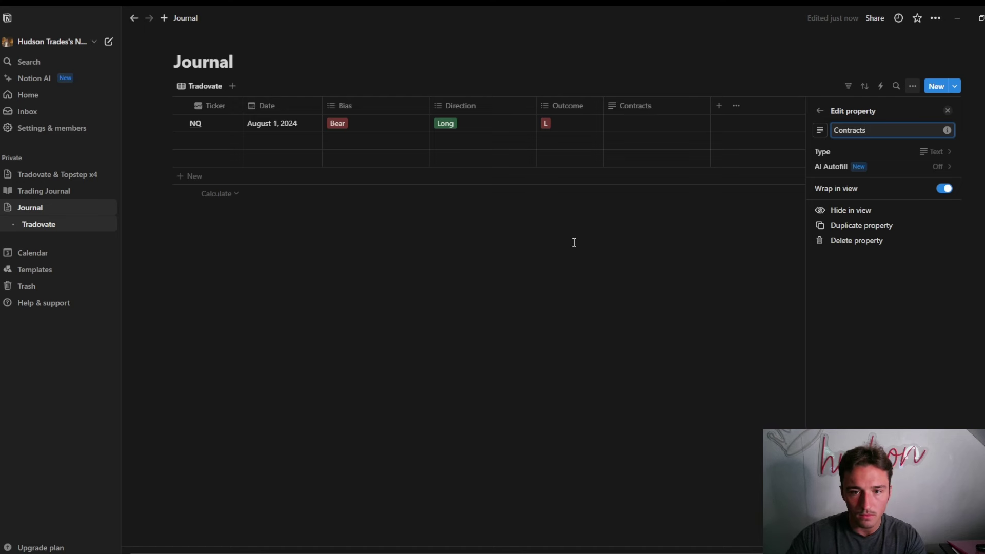
# - Enter '2 Contracts' for the NQ trade and narrow the Contracts column
pyautogui.click(624, 123)
pyautogui.write('2')
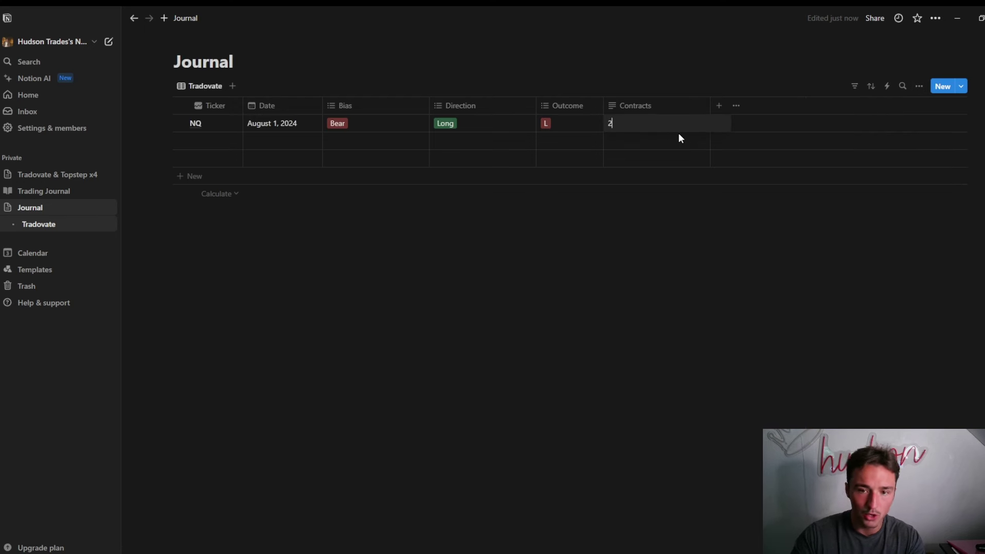
pyautogui.write(' Contracts')
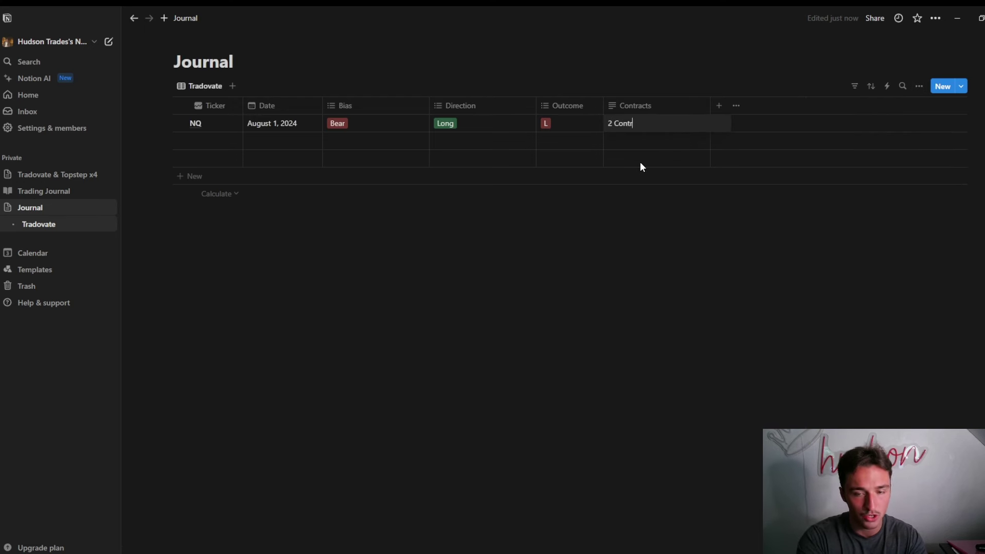
pyautogui.press('Return')
pyautogui.click(602, 215)
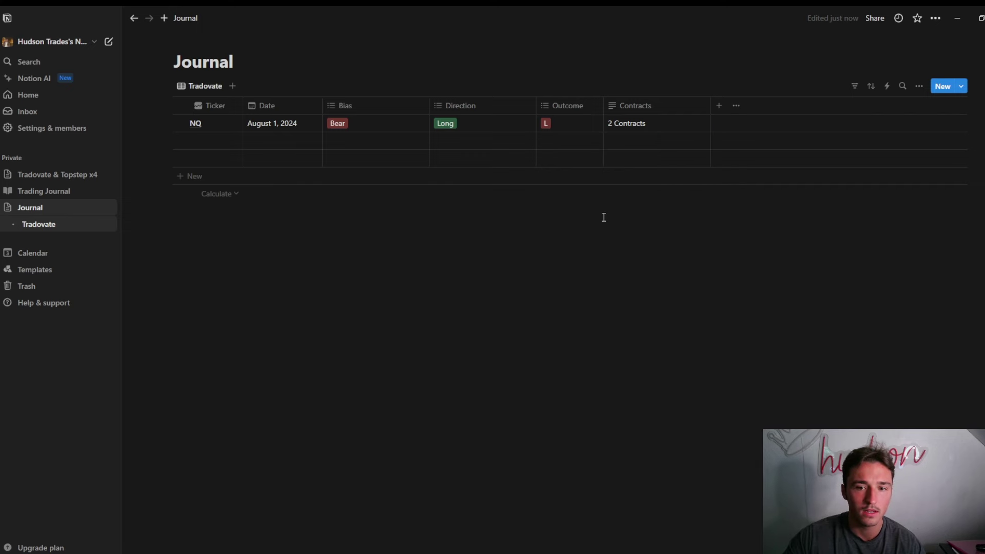
pyautogui.moveTo(709, 106); pyautogui.dragTo(490, 105)
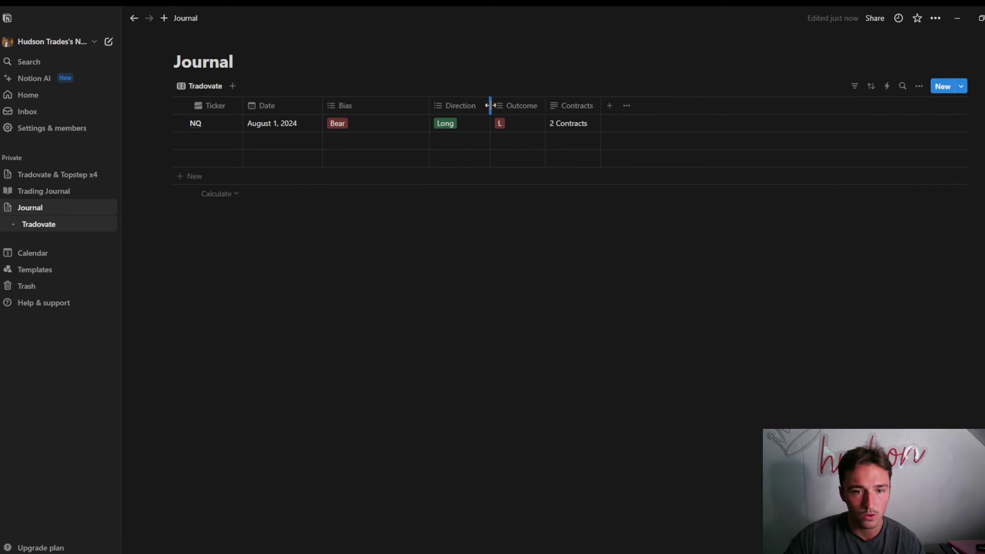
pyautogui.click(63, 177)
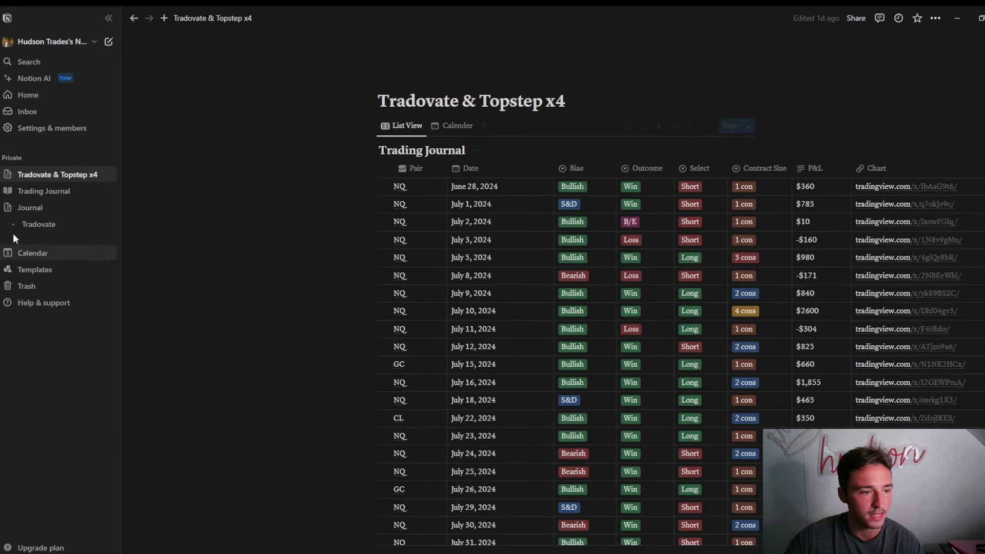
# - Back on Journal, add a text column named 'P&L'
pyautogui.click(23, 207)
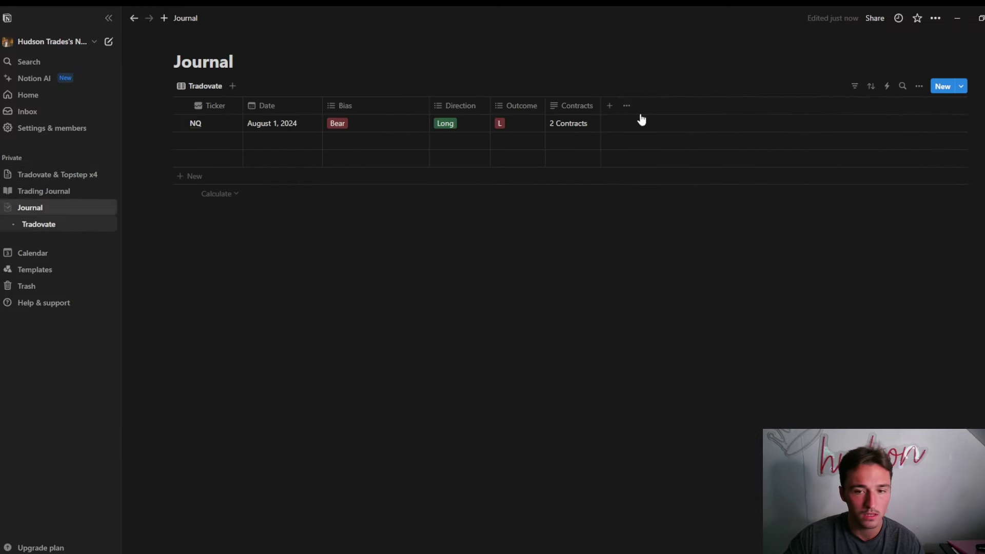
pyautogui.click(609, 106)
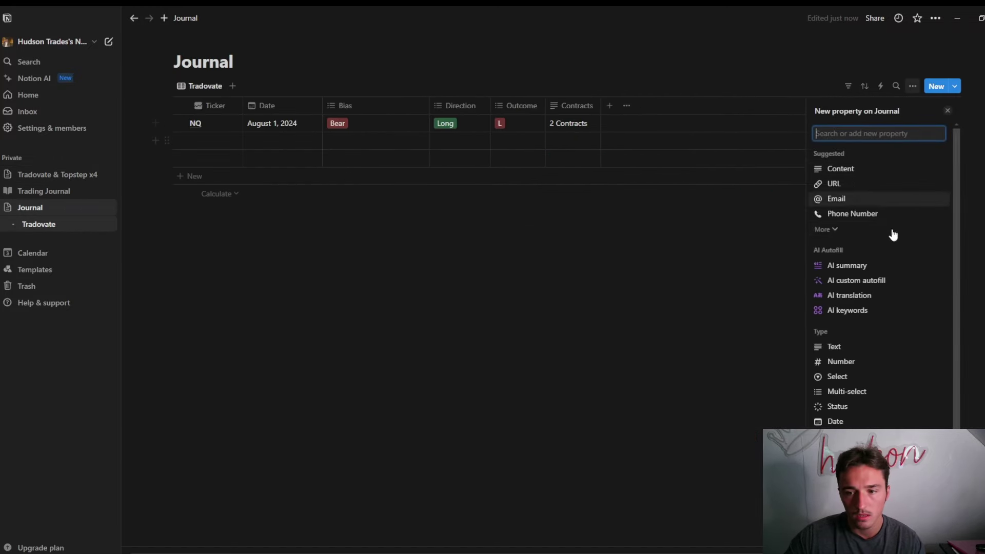
pyautogui.click(845, 354)
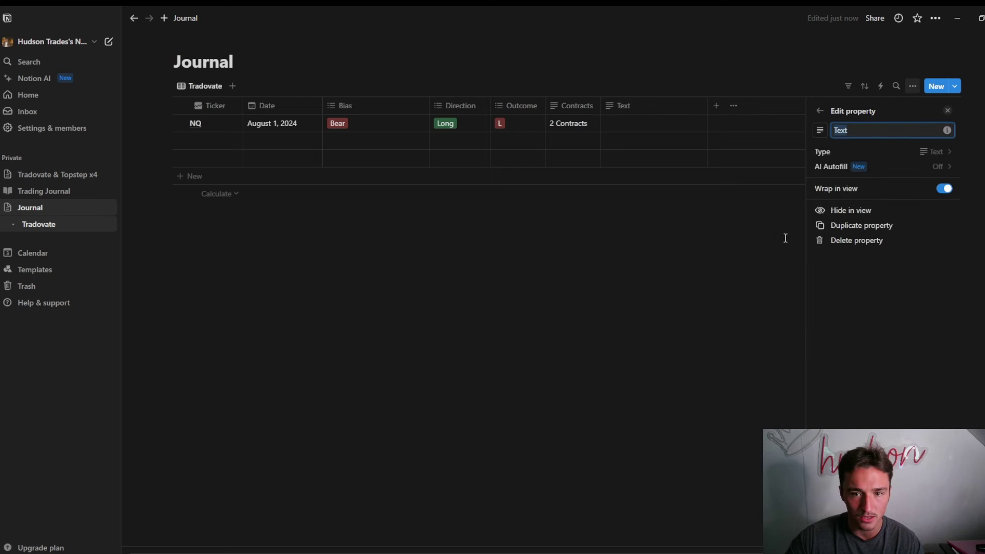
pyautogui.write('P&L')
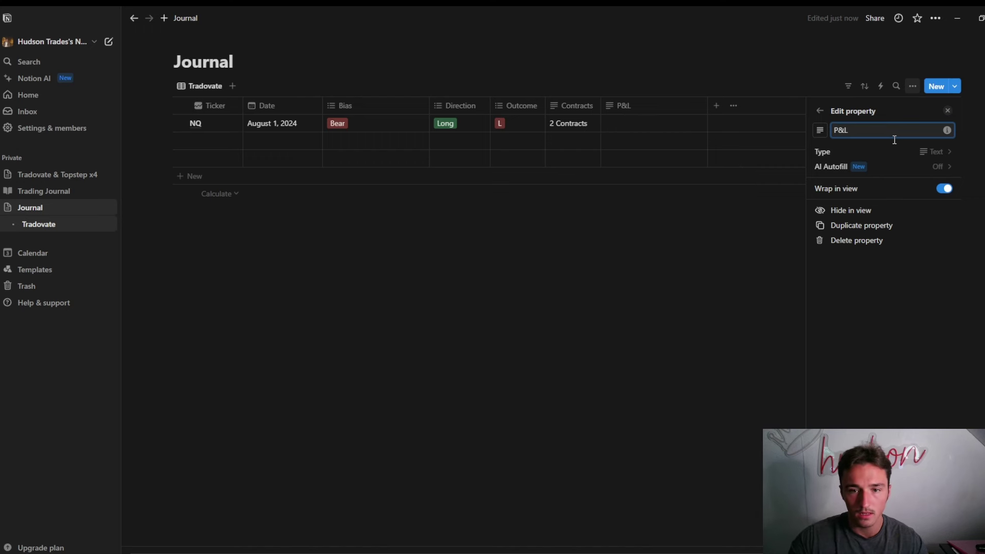
pyautogui.click(620, 139)
# - Enter -$244 as the NQ trade's P&L and narrow the P&L column
pyautogui.click(625, 123)
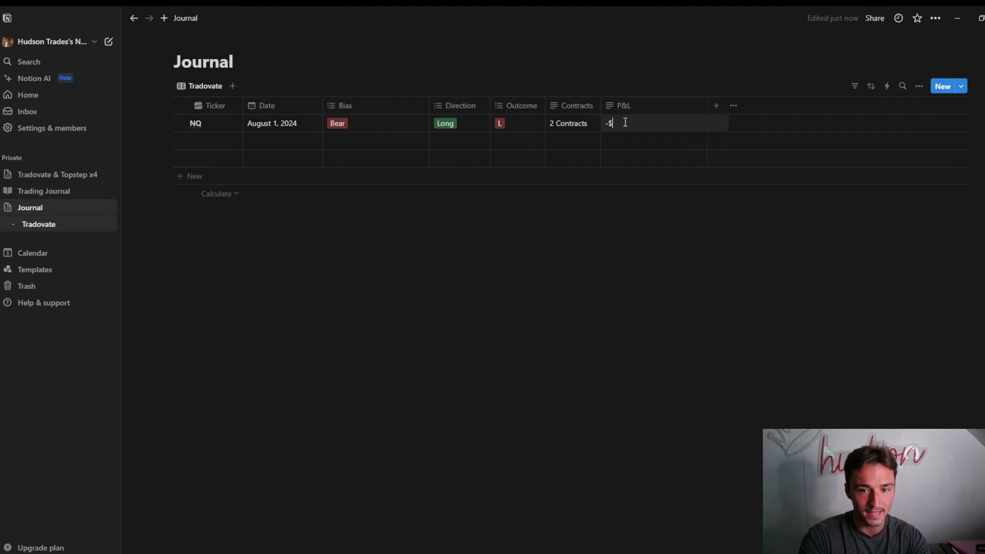
pyautogui.write('-$244')
pyautogui.press('Return')
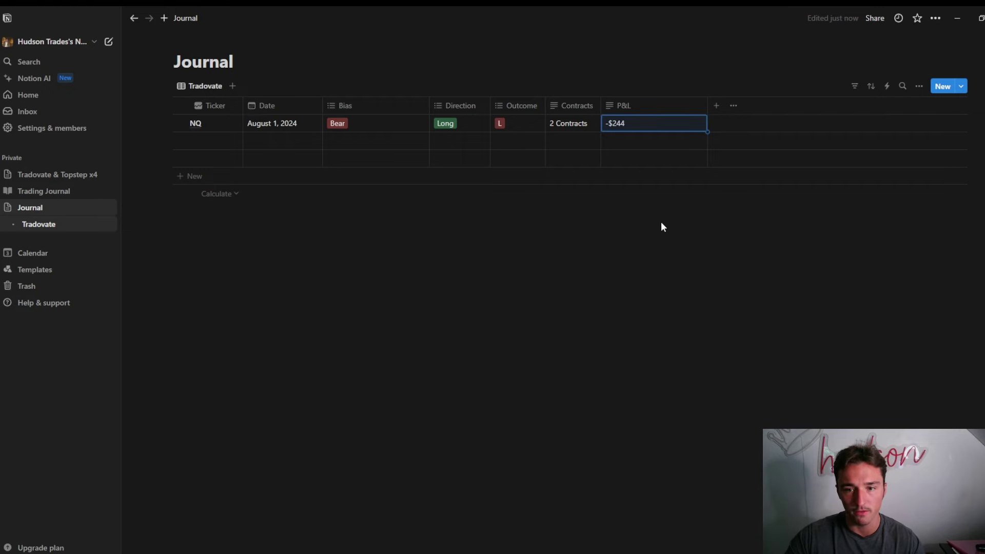
pyautogui.moveTo(706, 104); pyautogui.dragTo(653, 104)
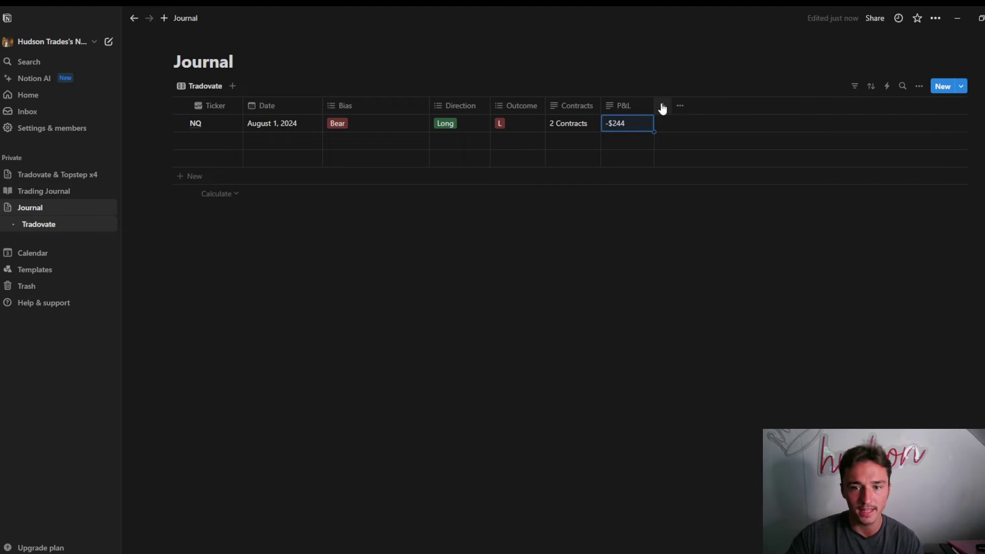
pyautogui.click(663, 105)
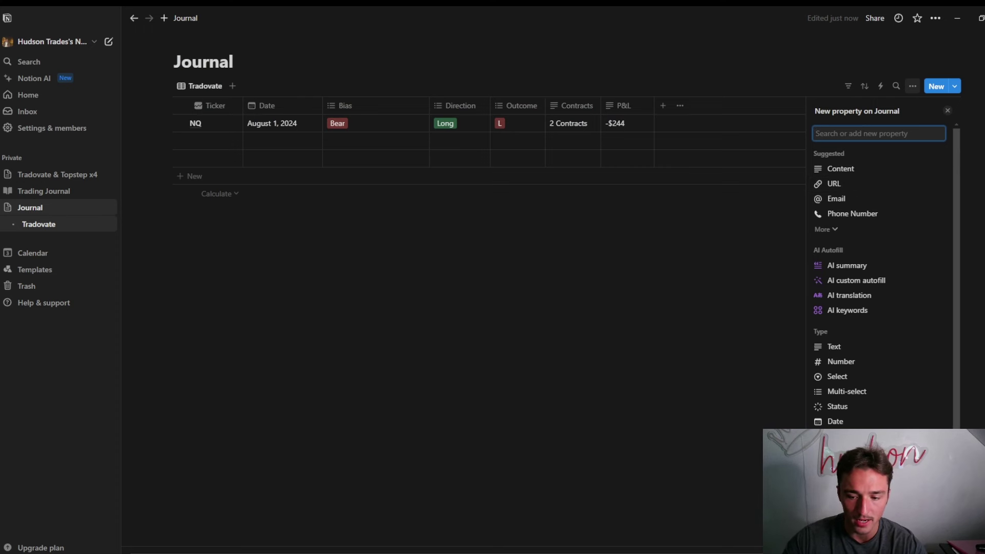
# - Add a URL property named 'Chart' after the P&L column
pyautogui.click(834, 184)
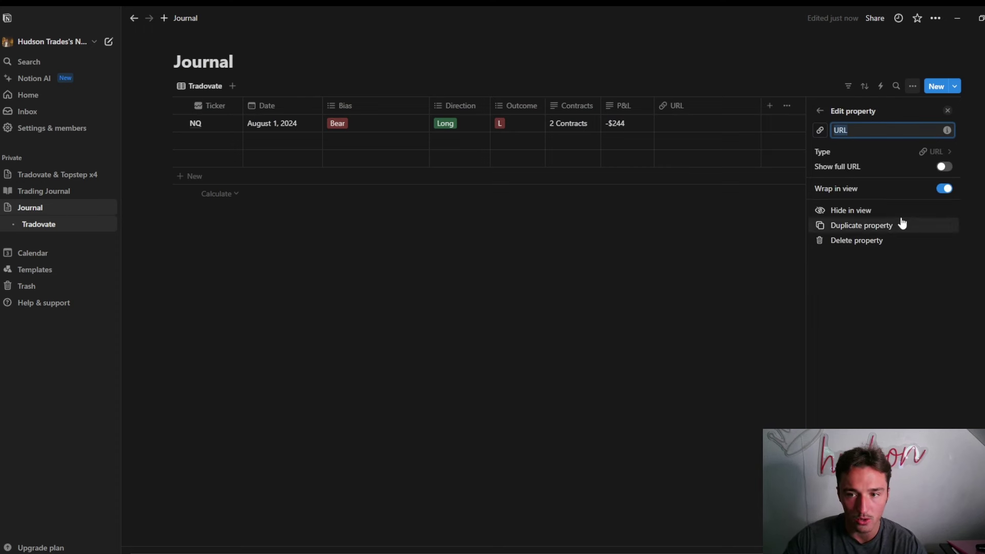
pyautogui.write('Chart')
pyautogui.click(729, 239)
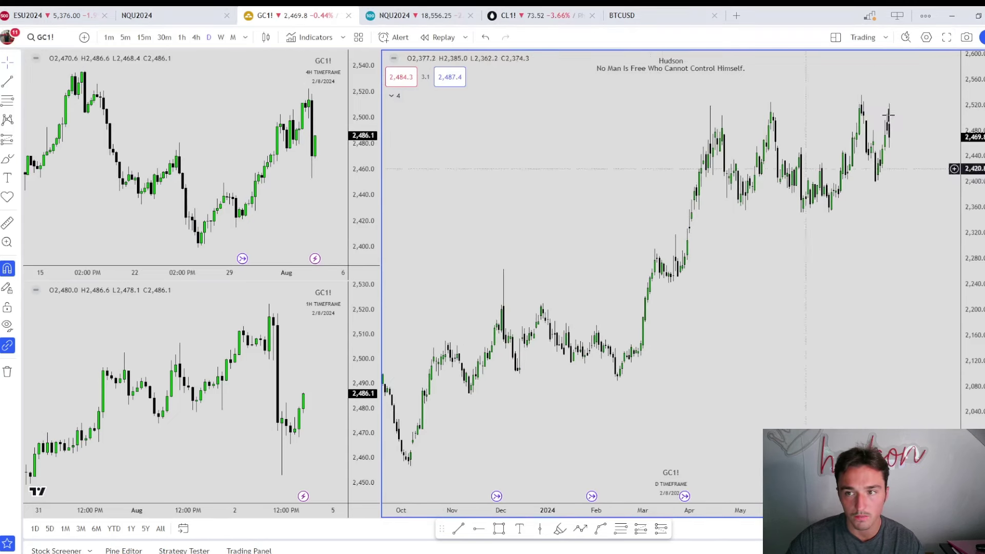
# - Copy a link to the current TradingView chart snapshot and return to the Notion journal
pyautogui.click(968, 38)
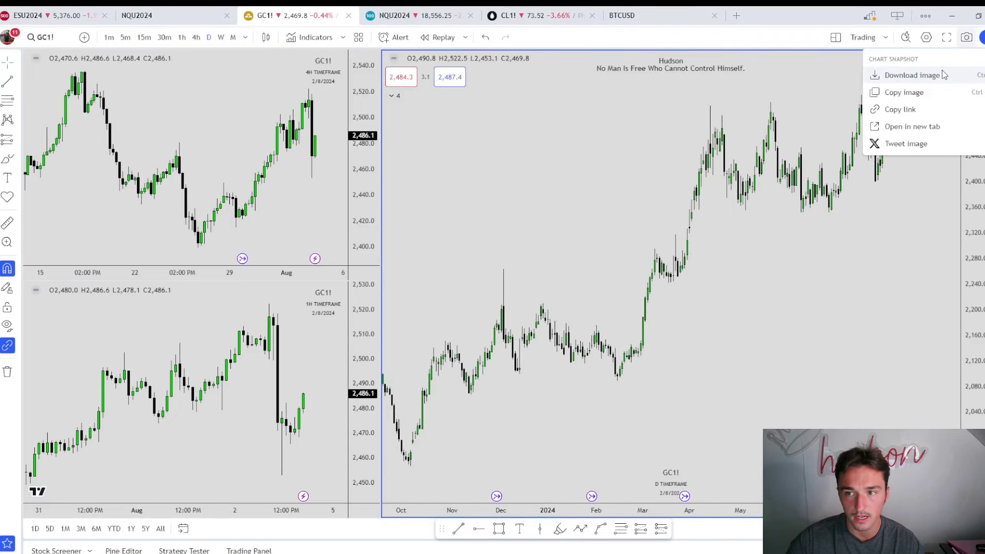
pyautogui.click(946, 115)
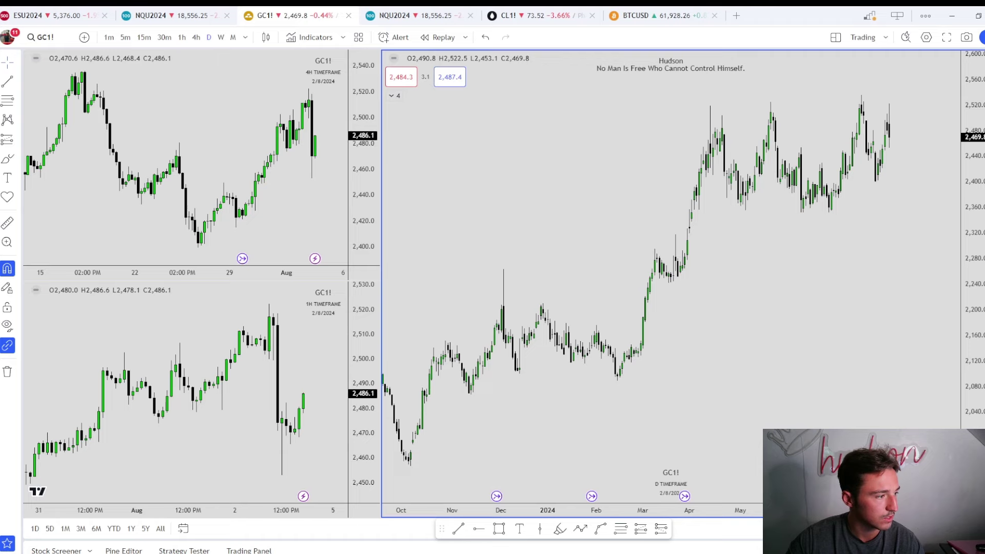
pyautogui.hotkey('alt', 'Tab')
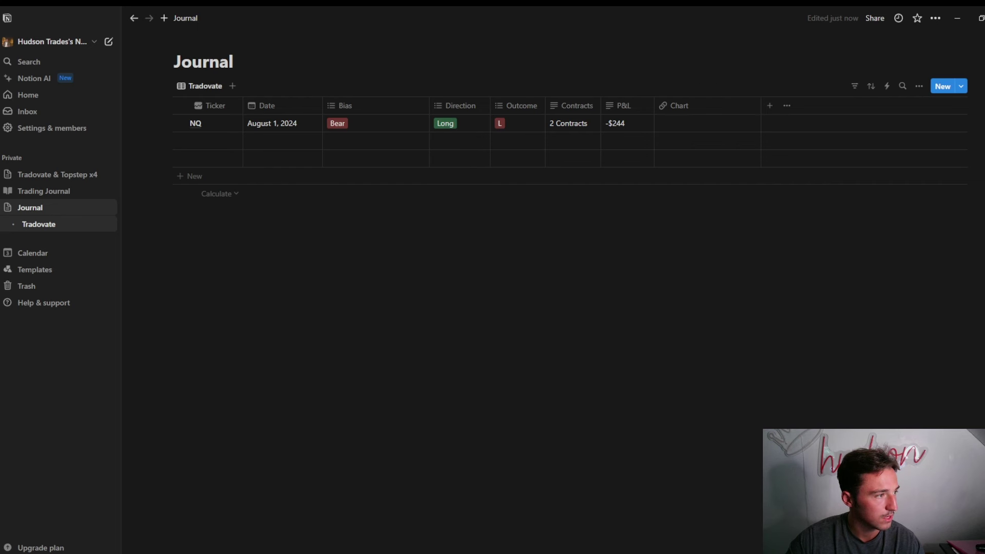
pyautogui.click(719, 123)
# - Paste the snapshot link into the NQ row's Chart cell and widen the Chart column
pyautogui.write('https://www.tradingview.com/x/KL3VU44O/')
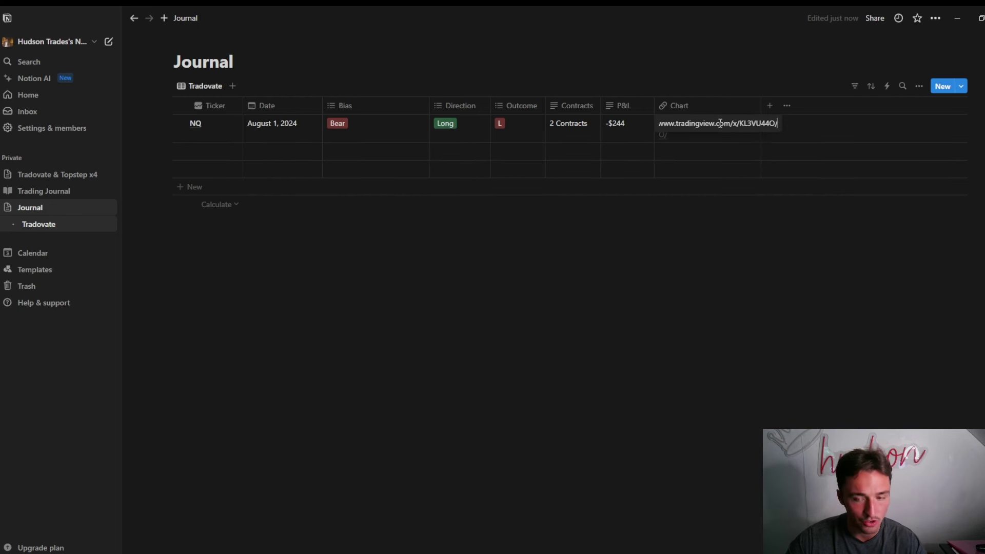
pyautogui.moveTo(760, 105); pyautogui.dragTo(793, 105)
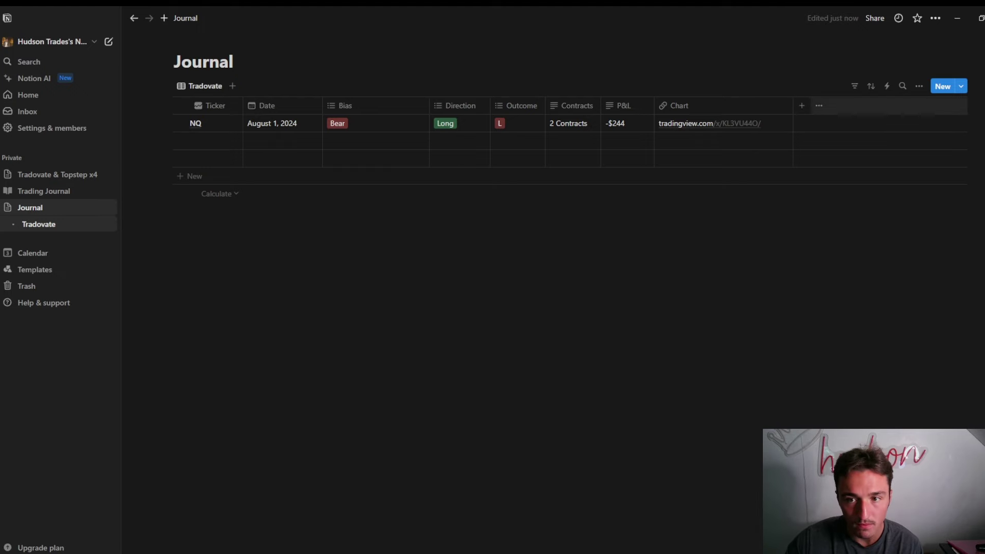
pyautogui.click(802, 106)
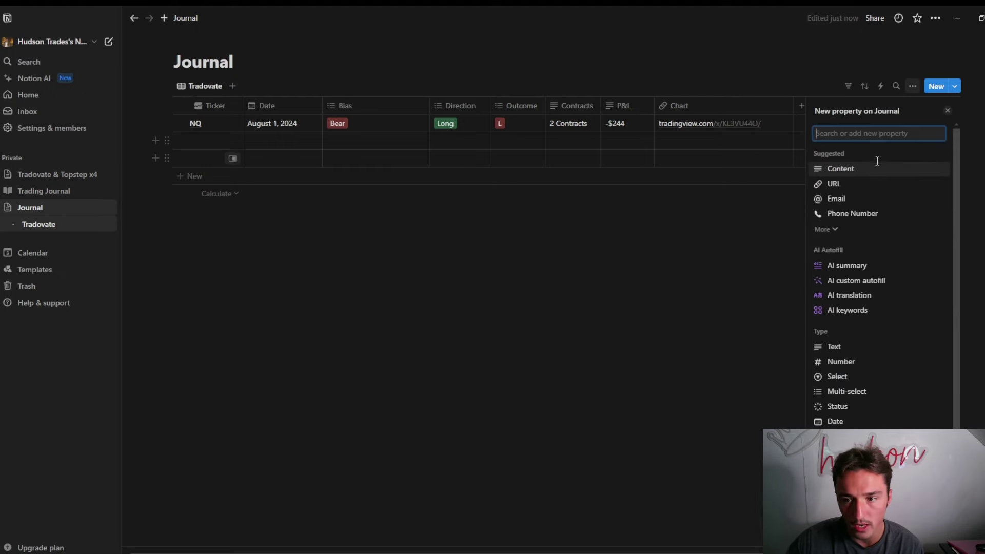
# - Add a multi-select column named Confluences to the Journal table
pyautogui.click(862, 389)
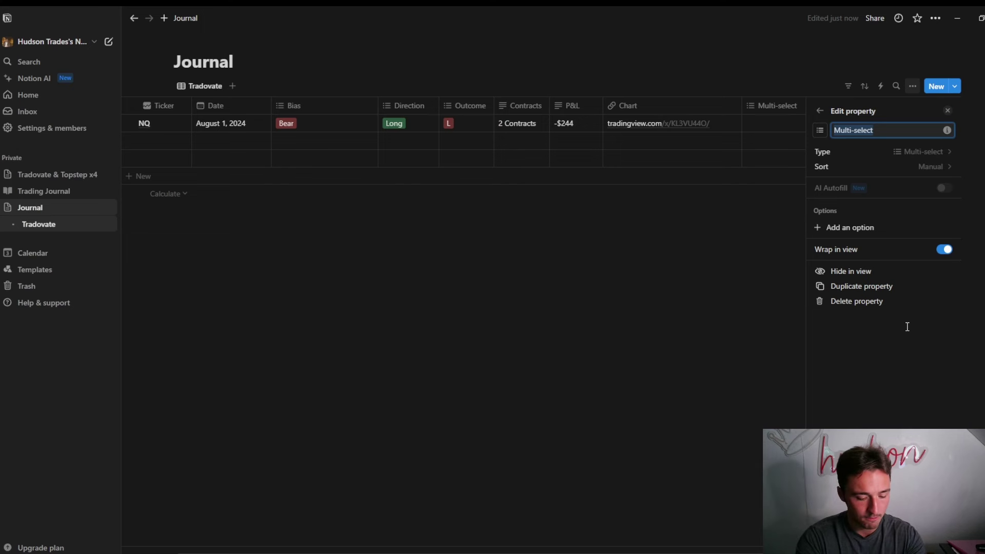
pyautogui.write('Confluences')
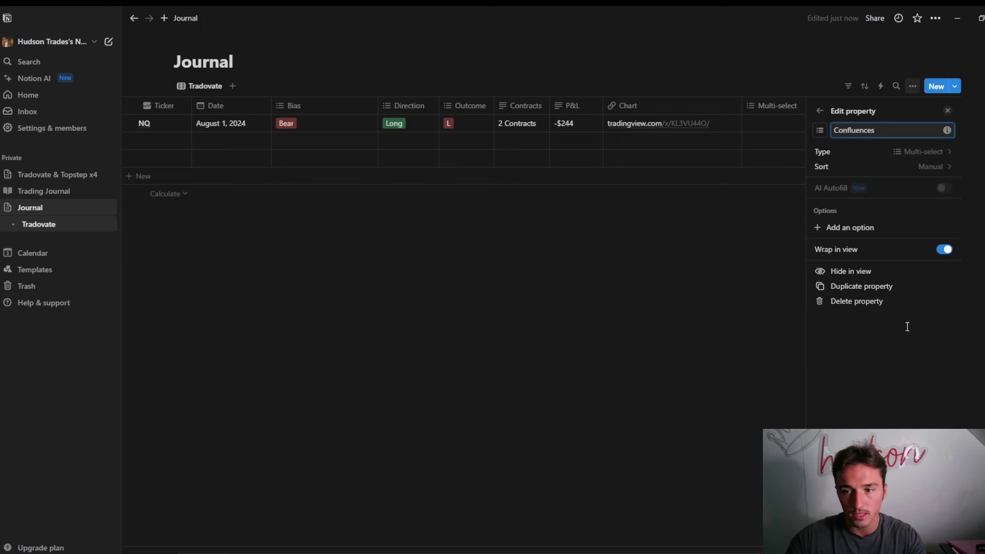
pyautogui.click(639, 310)
pyautogui.click(845, 105)
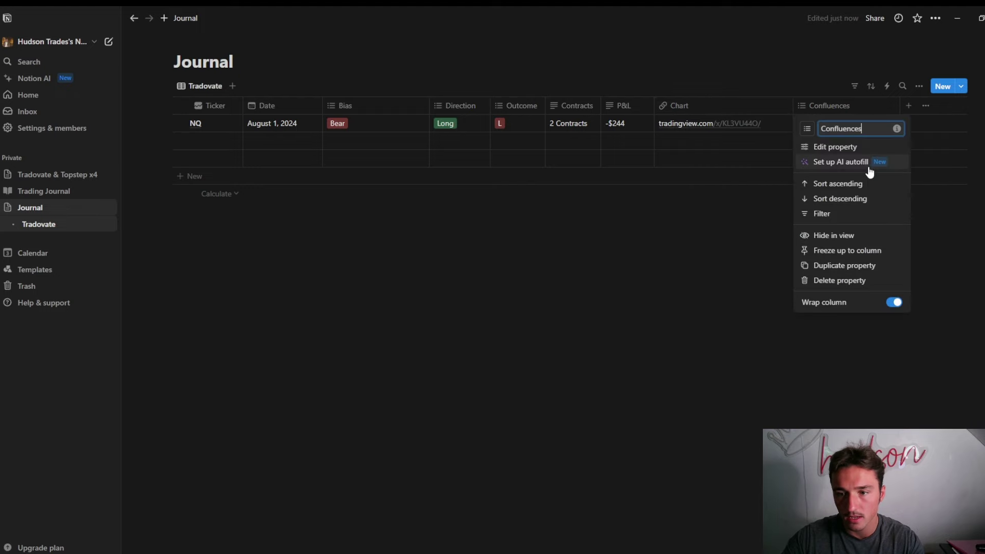
pyautogui.click(846, 147)
# - Give Confluences the tag options FVG, Liq Sweep, Breaker, OB and Soup
pyautogui.click(863, 227)
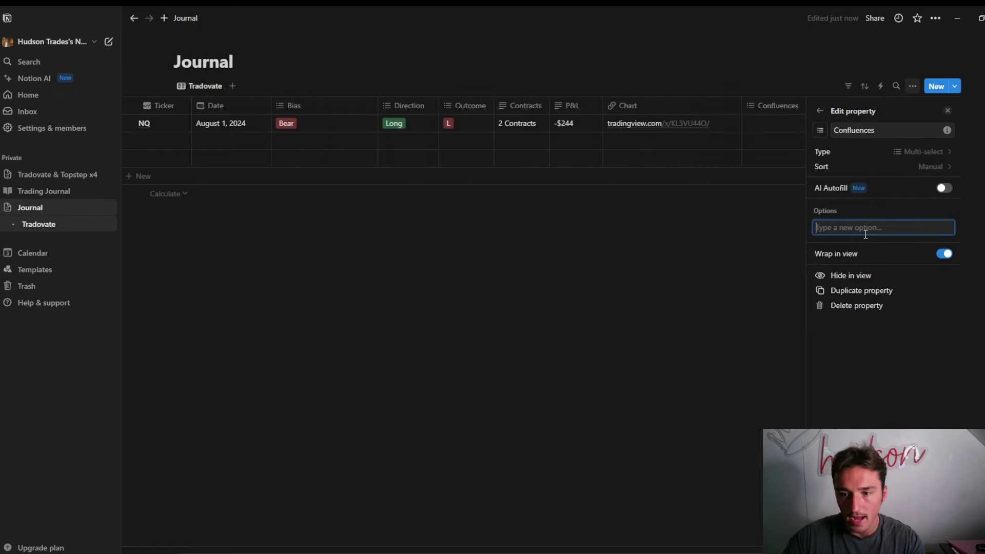
pyautogui.write('FVG')
pyautogui.press('Return')
pyautogui.write('Liq Sweep')
pyautogui.press('Return')
pyautogui.write('Breaker')
pyautogui.press('Return')
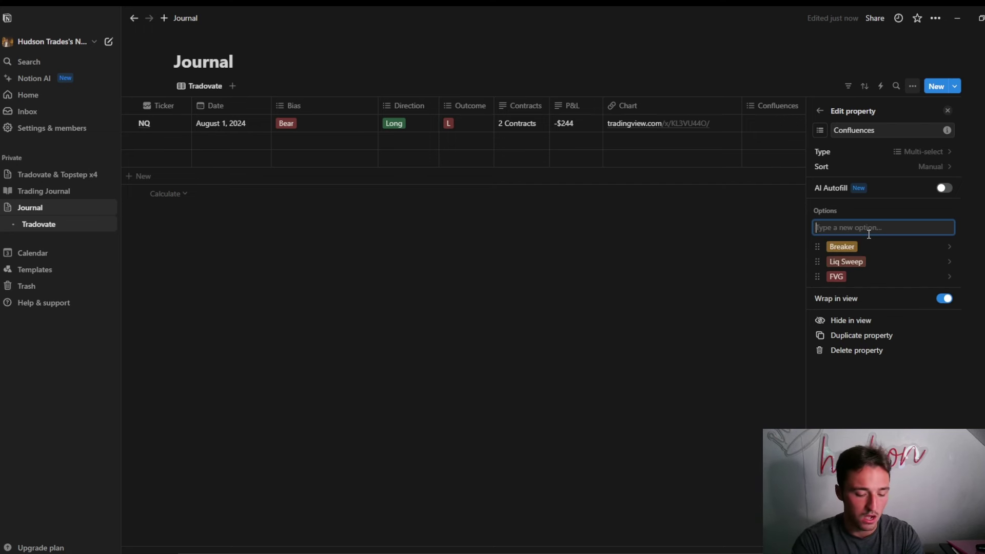
pyautogui.write('OB')
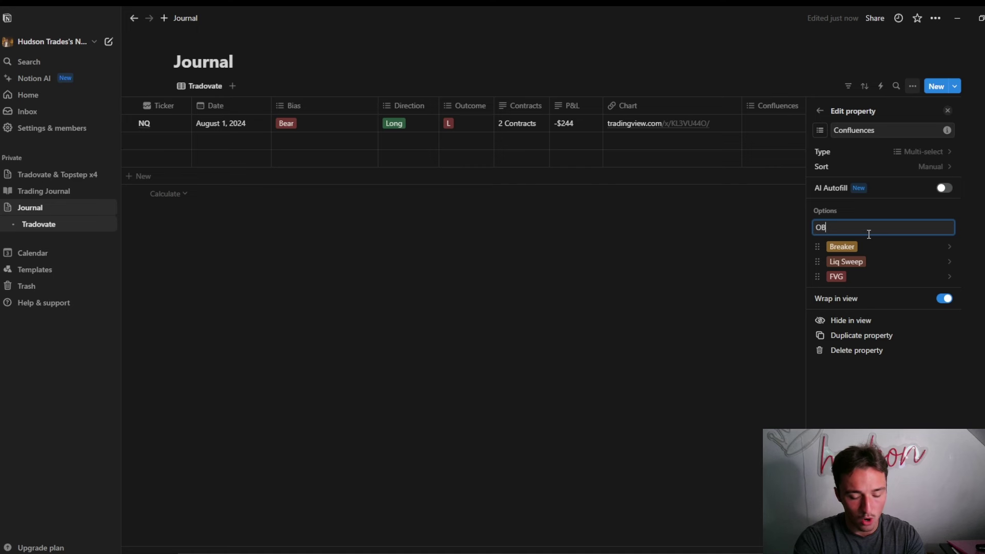
pyautogui.press('Return')
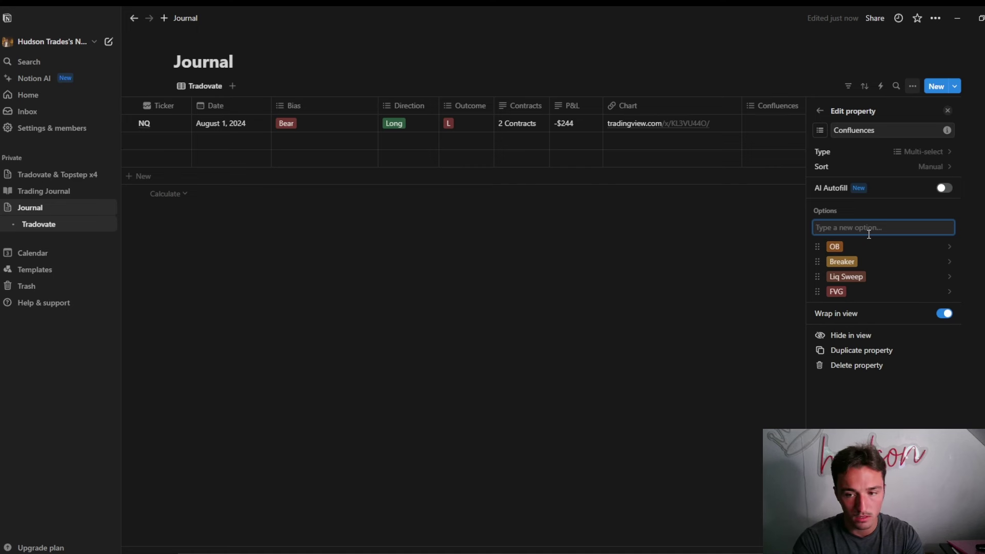
pyautogui.write('IFVG')
pyautogui.press('Return')
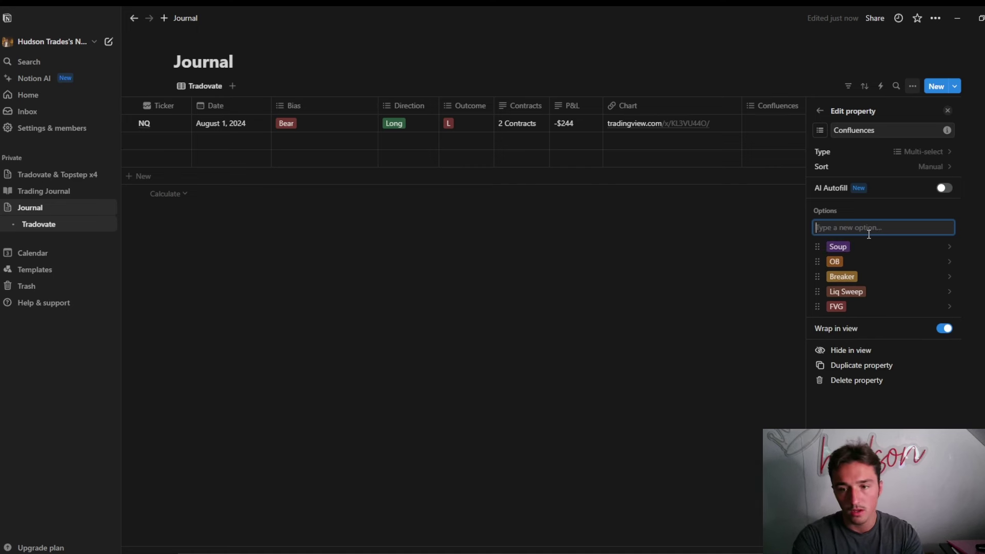
pyautogui.click(771, 248)
# - Tag the NQ trade with Soup, Liq Sweep and OB, and widen the Confluences column
pyautogui.click(803, 126)
pyautogui.click(882, 159)
pyautogui.click(895, 203)
pyautogui.click(851, 177)
pyautogui.press('Escape')
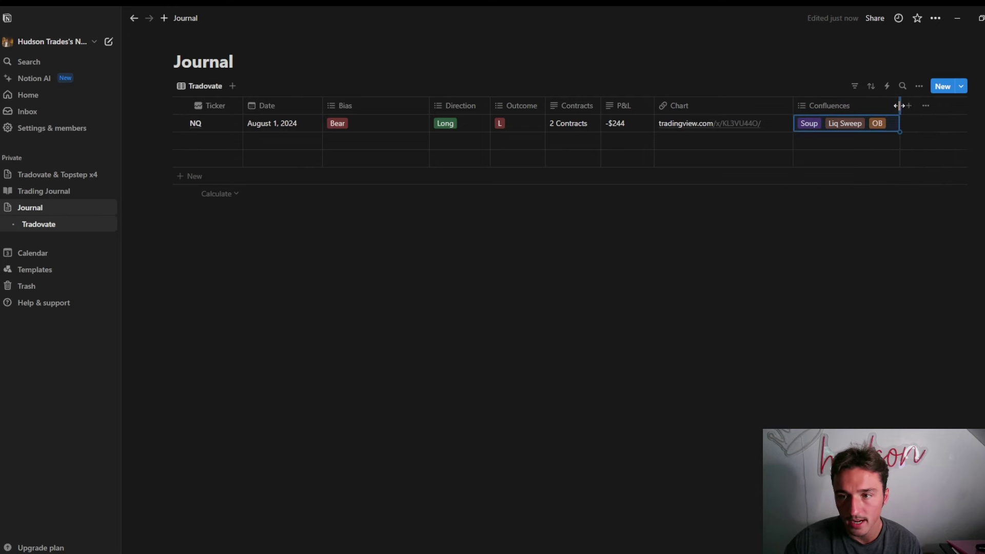
pyautogui.moveTo(904, 125); pyautogui.dragTo(912, 124)
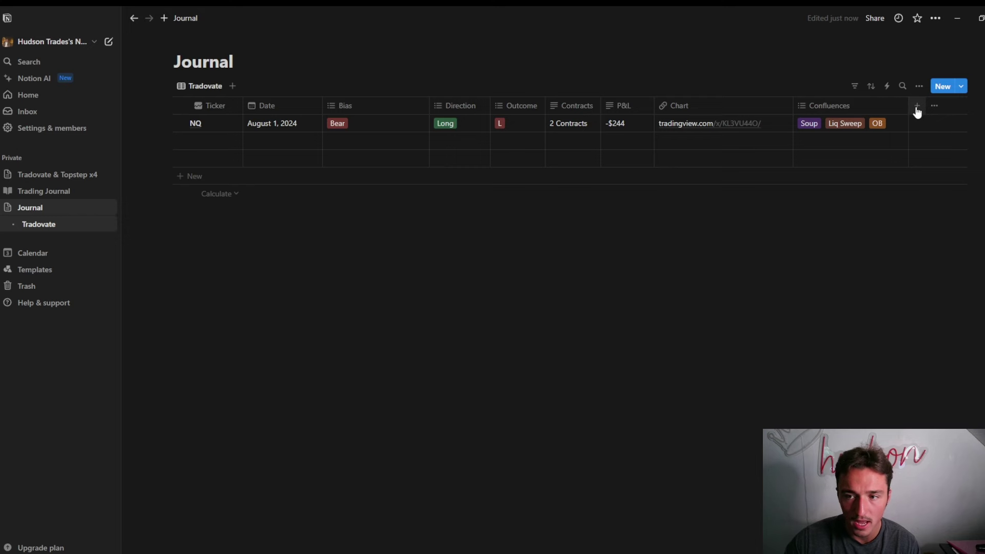
pyautogui.click(235, 87)
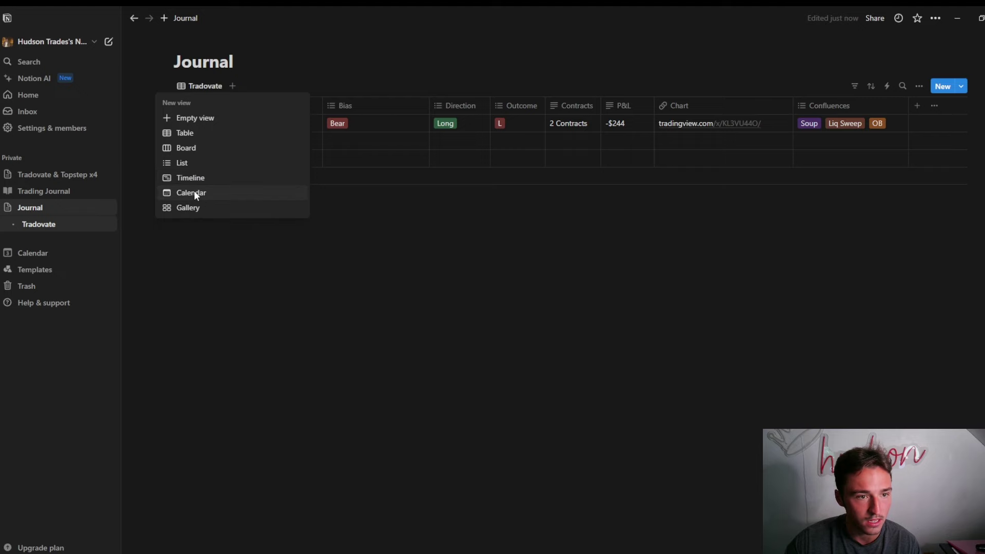
pyautogui.click(195, 194)
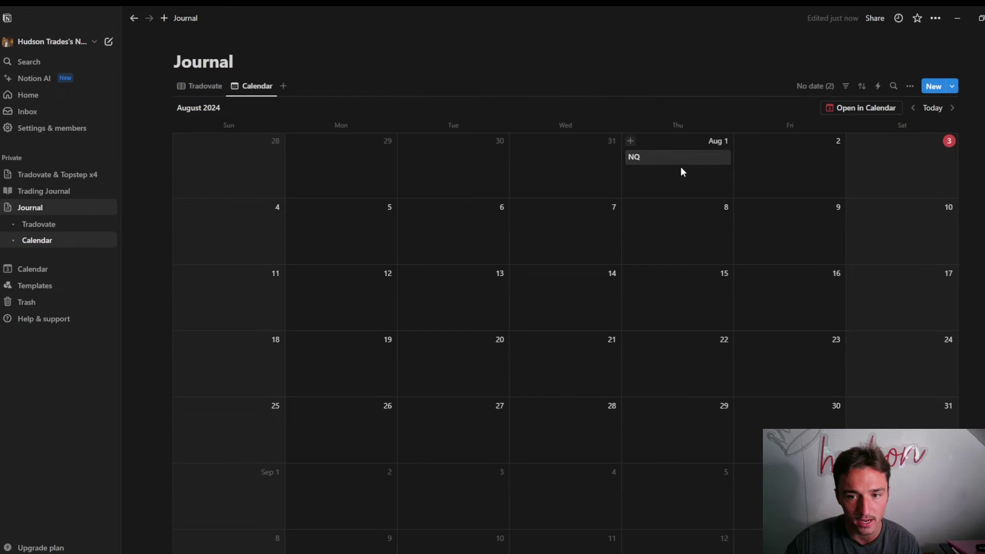
pyautogui.rightClick(639, 158)
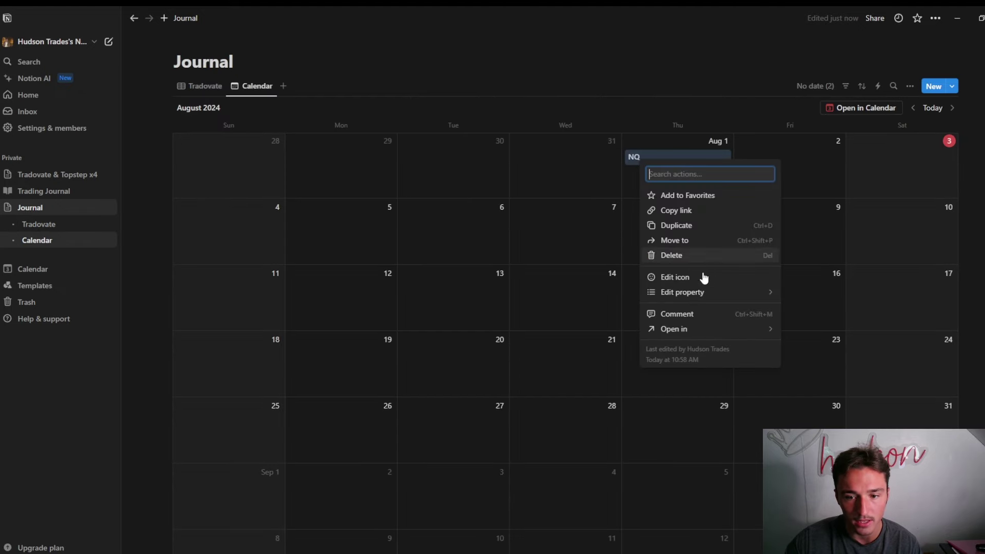
pyautogui.moveTo(705, 293)
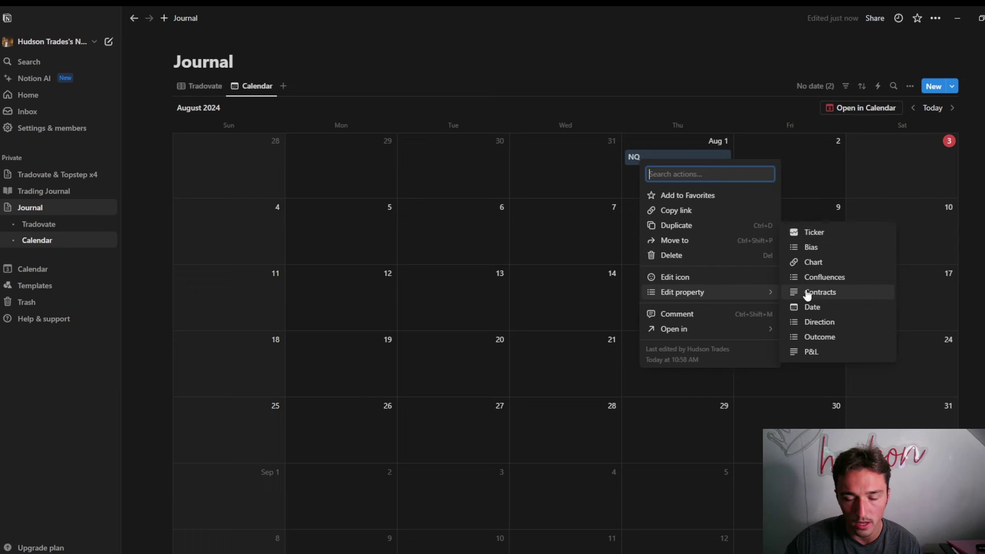
pyautogui.click(763, 297)
pyautogui.moveTo(759, 298)
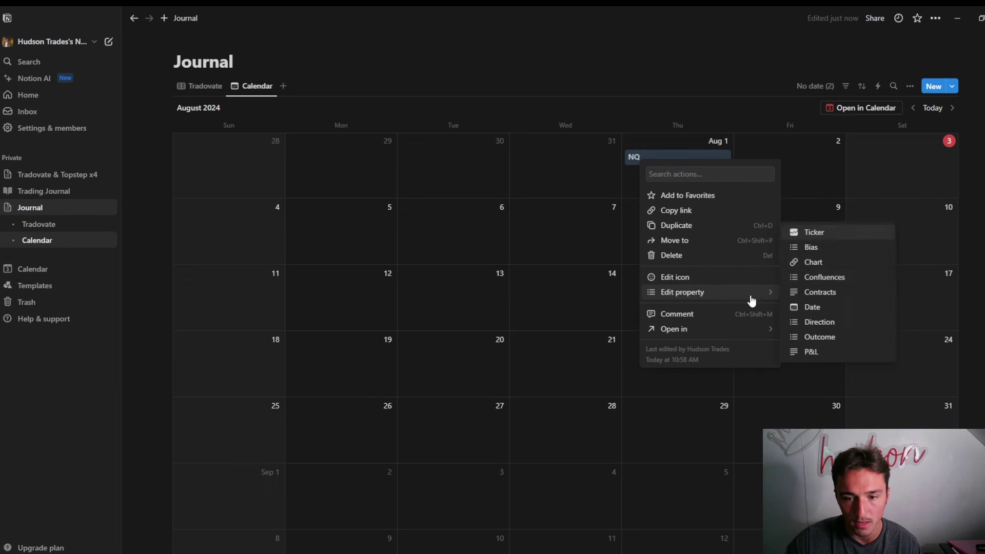
pyautogui.click(805, 247)
pyautogui.click(685, 147)
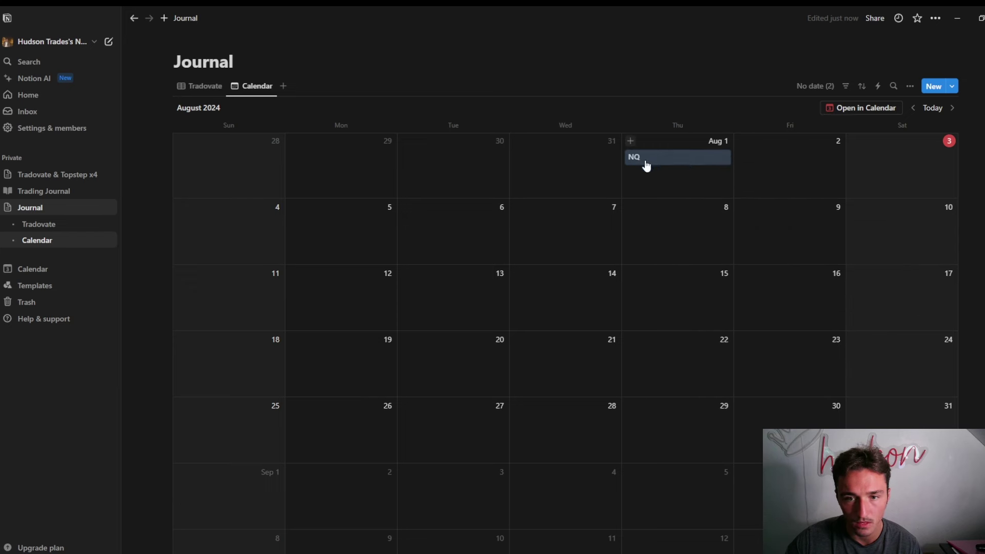
pyautogui.click(200, 91)
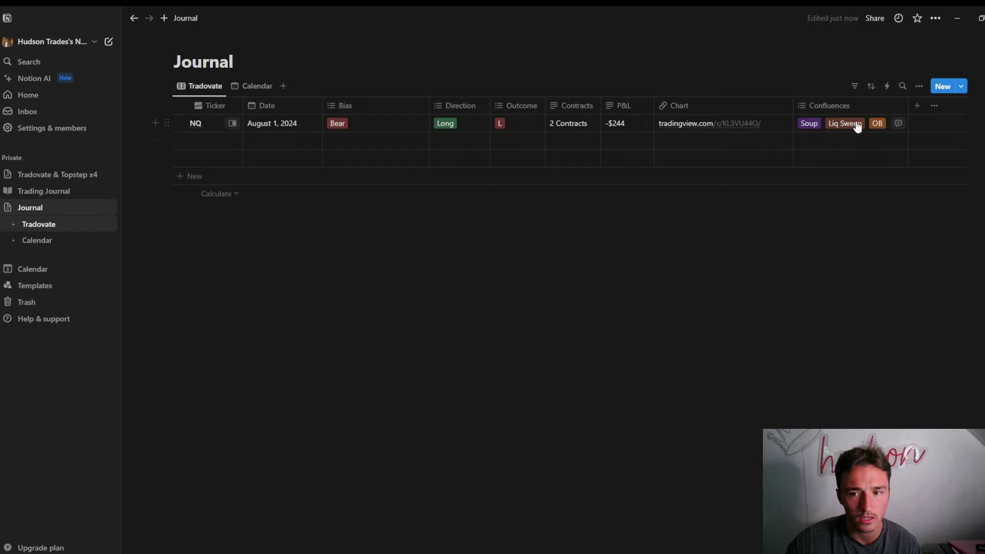
pyautogui.click(246, 87)
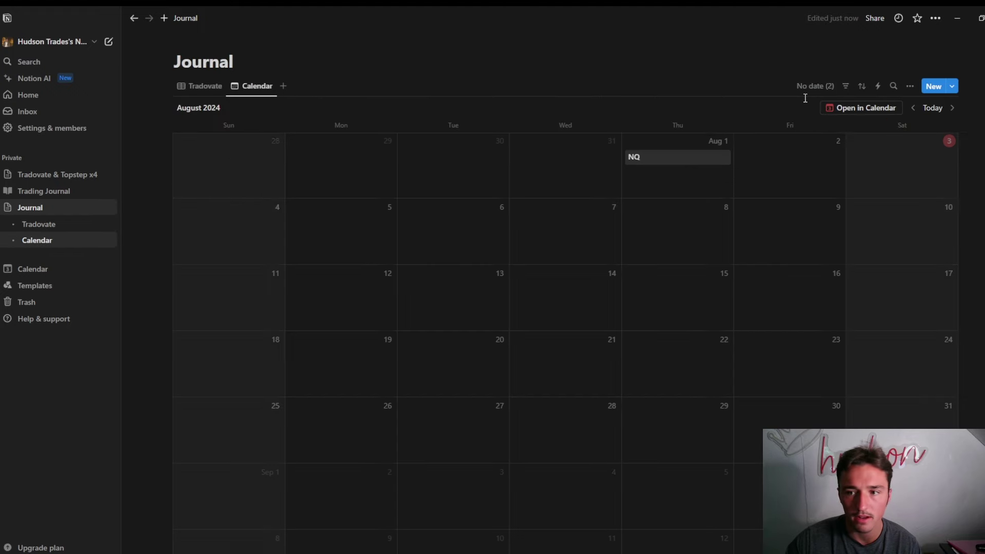
pyautogui.click(910, 87)
pyautogui.click(908, 175)
pyautogui.click(859, 90)
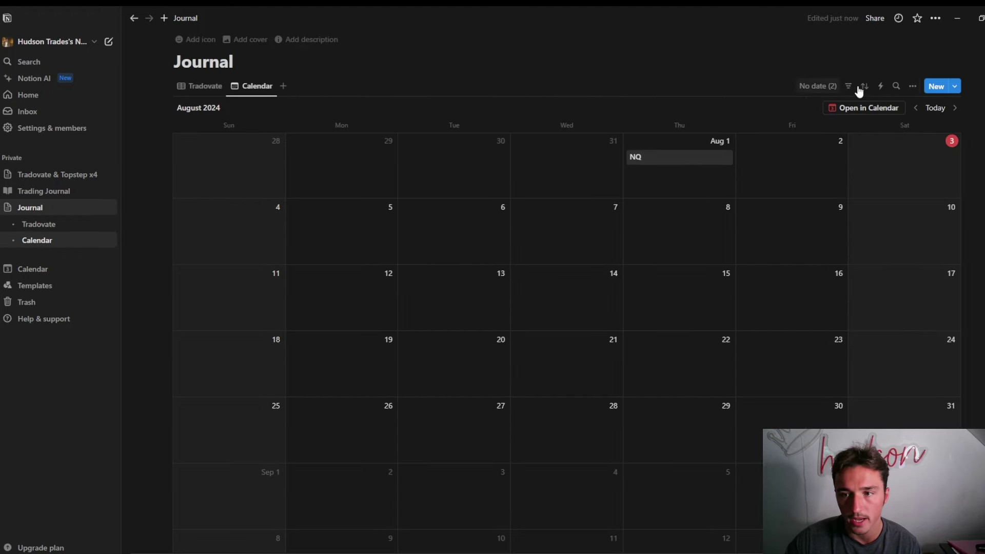
# - Make calendar cards display Bias, Confluences, Contracts, P&L and Outcome
pyautogui.click(911, 87)
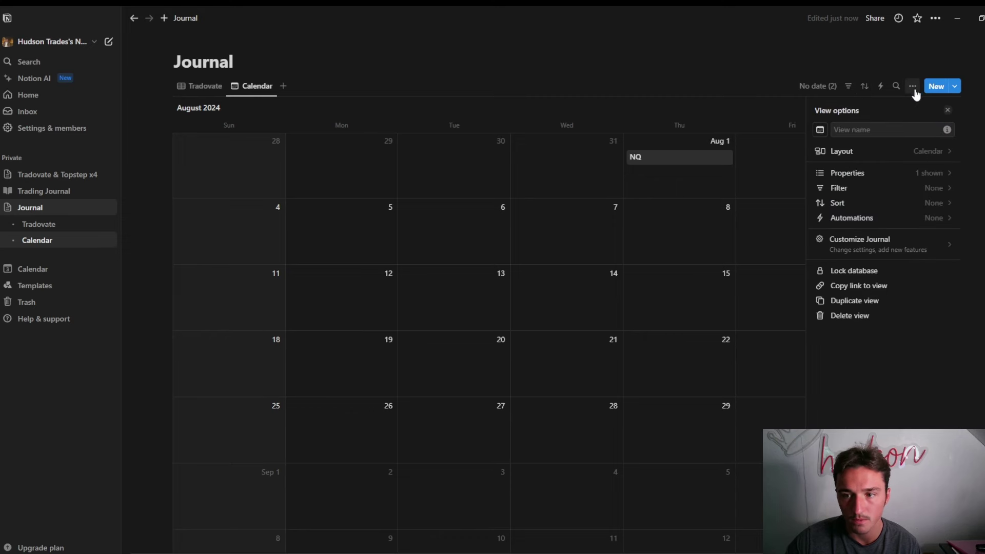
pyautogui.click(901, 175)
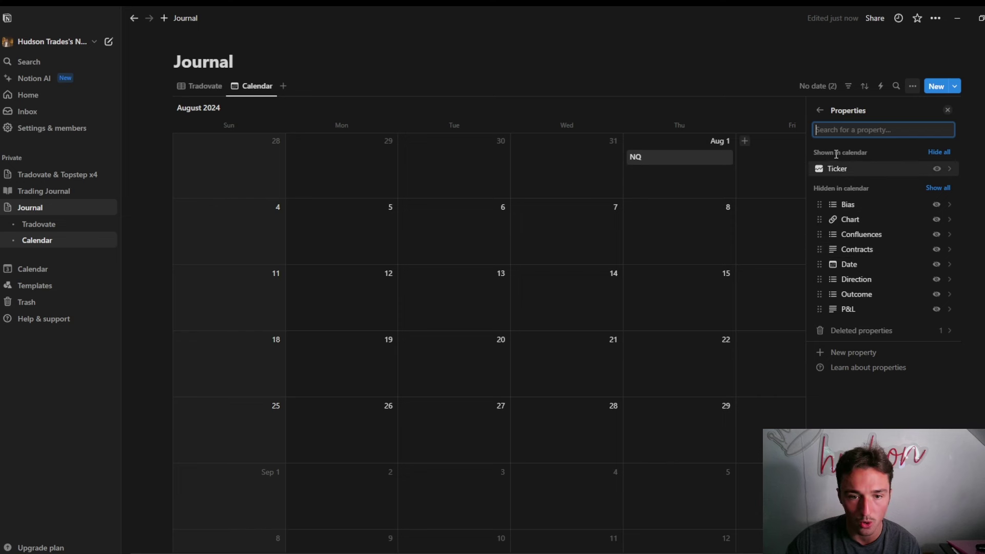
pyautogui.click(936, 205)
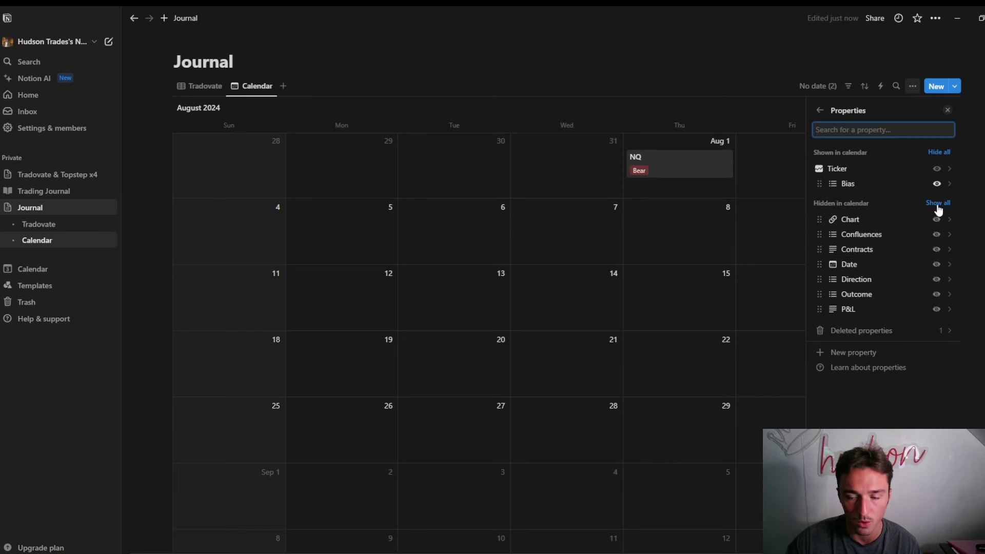
pyautogui.click(936, 235)
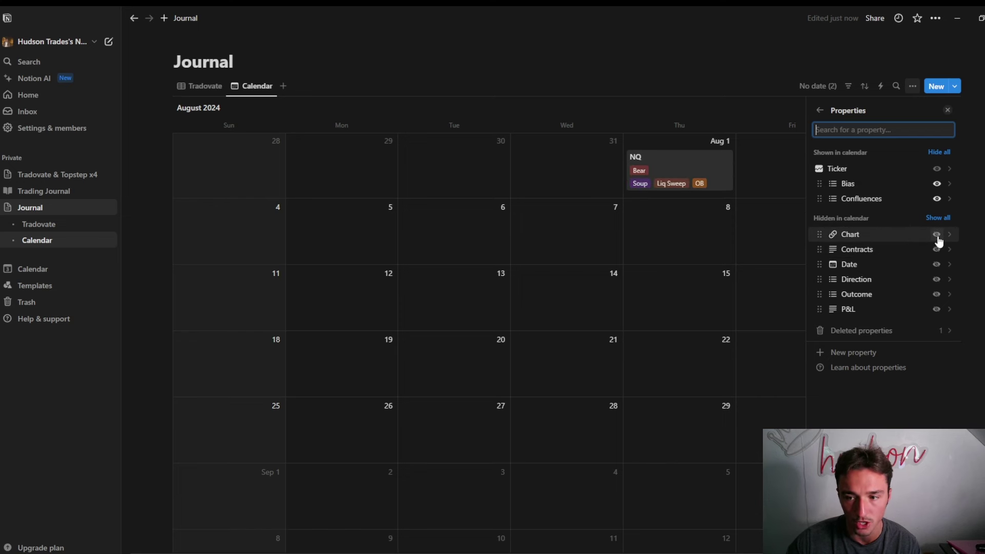
pyautogui.click(937, 250)
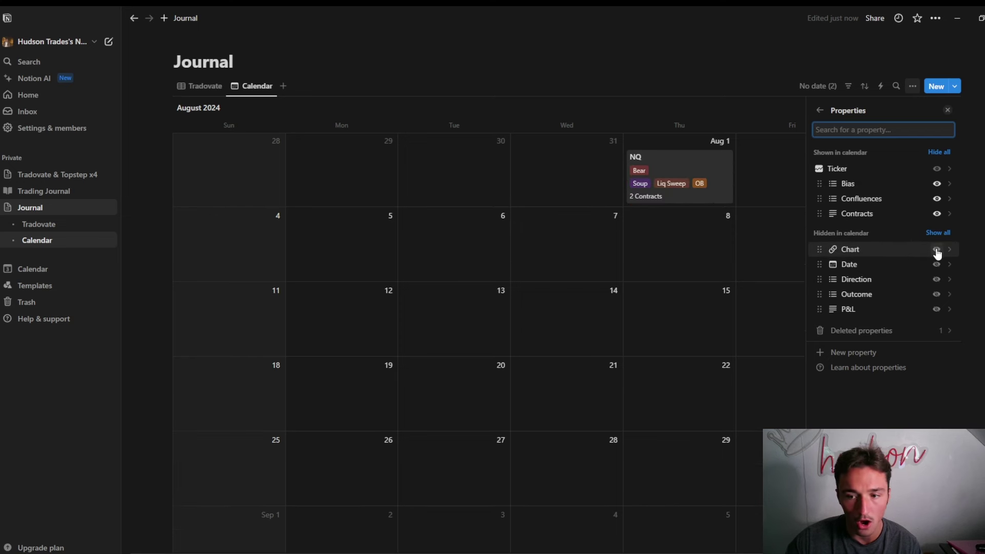
pyautogui.click(936, 310)
pyautogui.click(935, 309)
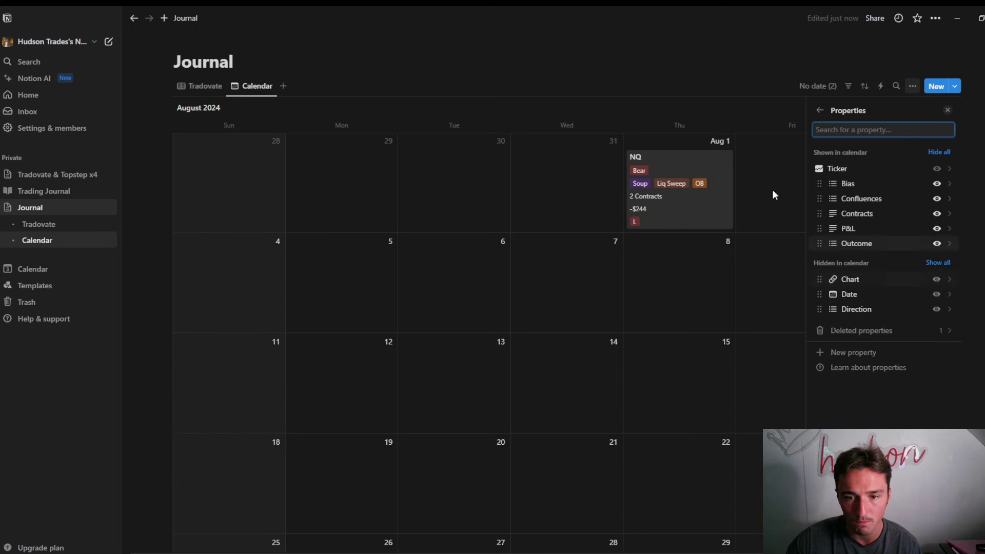
pyautogui.click(679, 48)
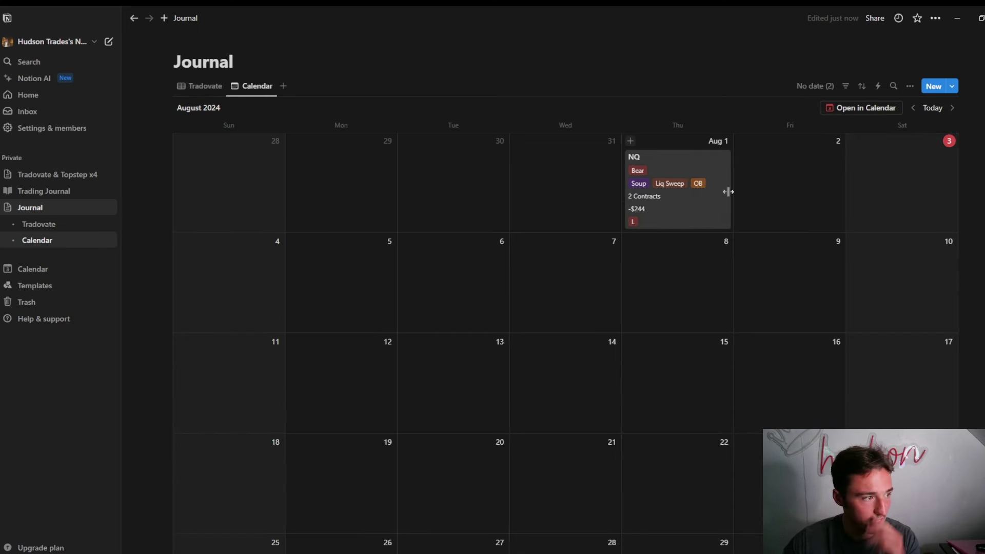
pyautogui.click(699, 205)
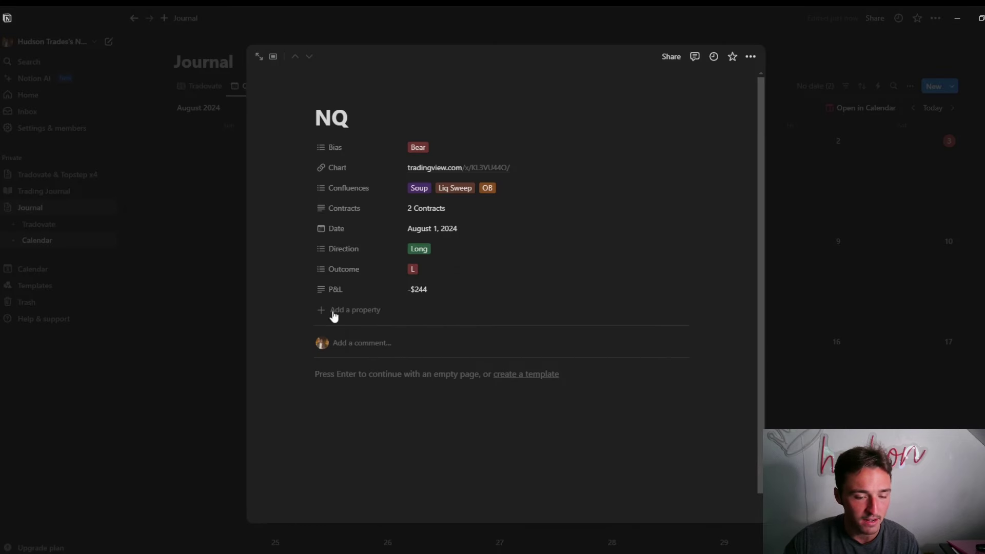
# - Write the note 'We swept liquidity, formed a CISD, looked to be a soup. But, I went against my bias' on the NQ trade page
pyautogui.click(362, 378)
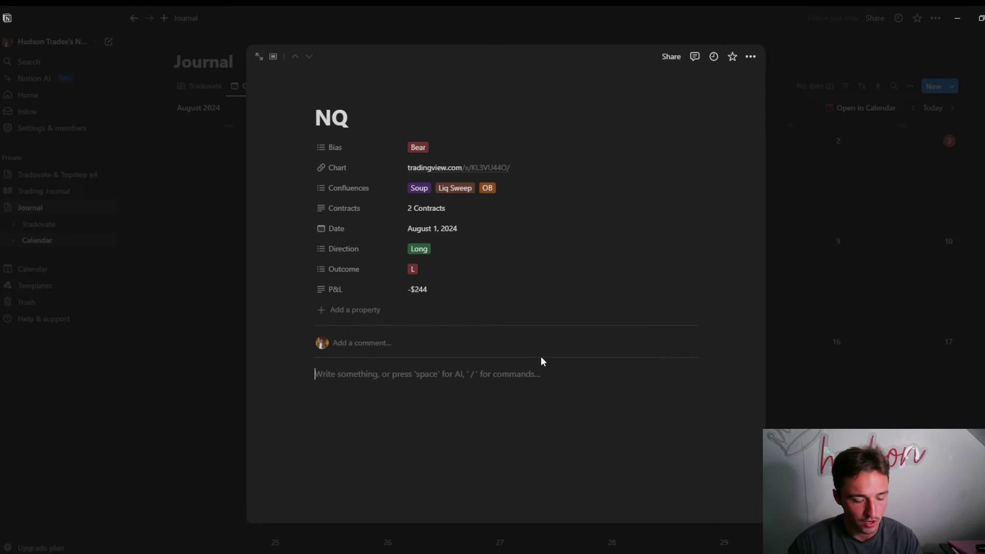
pyautogui.write('We s')
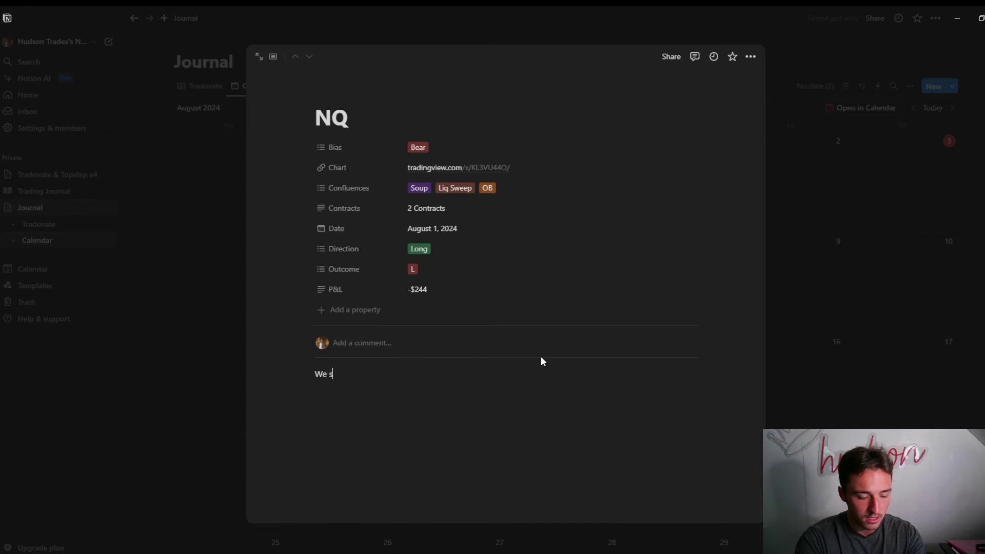
pyautogui.write('wept liquidity')
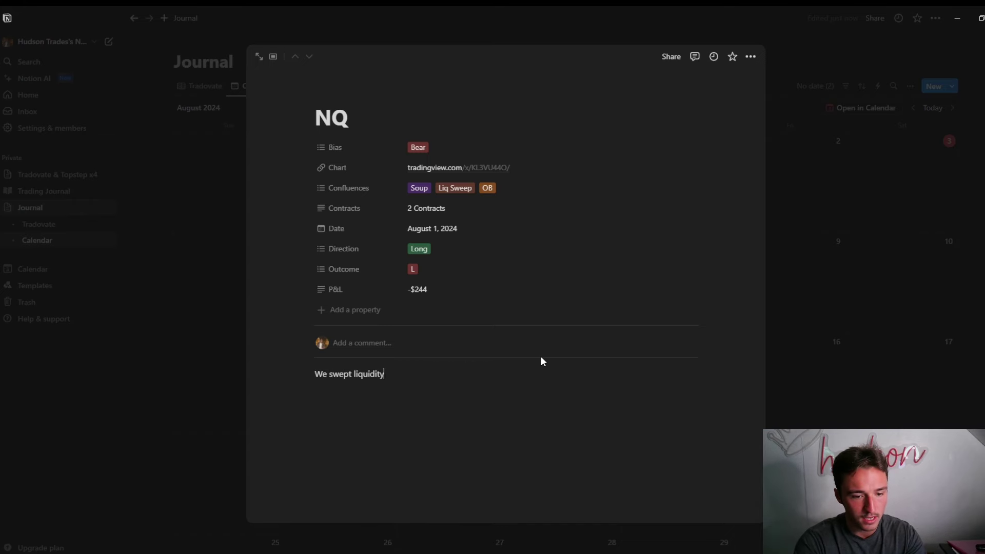
pyautogui.write(', for')
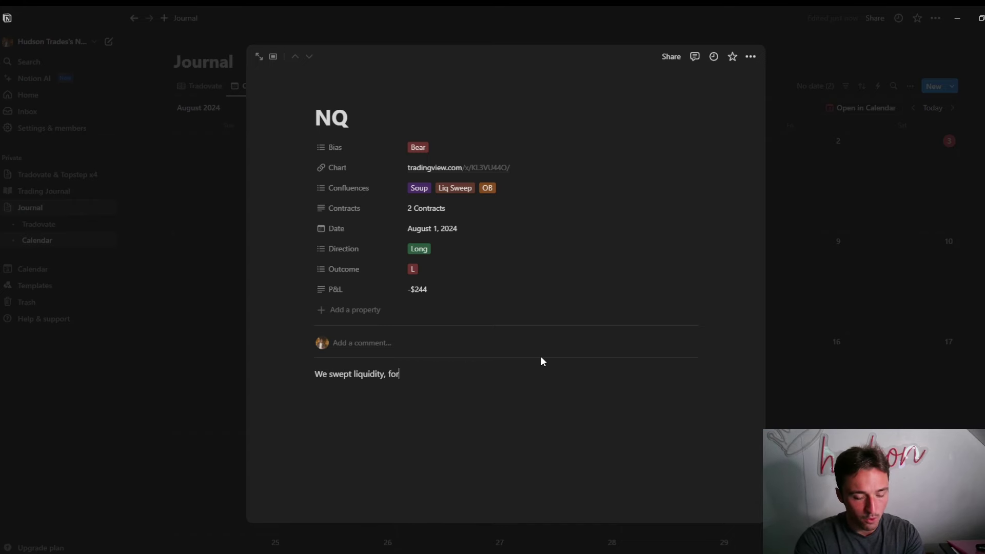
pyautogui.write('med a CISD, looked to be a soup')
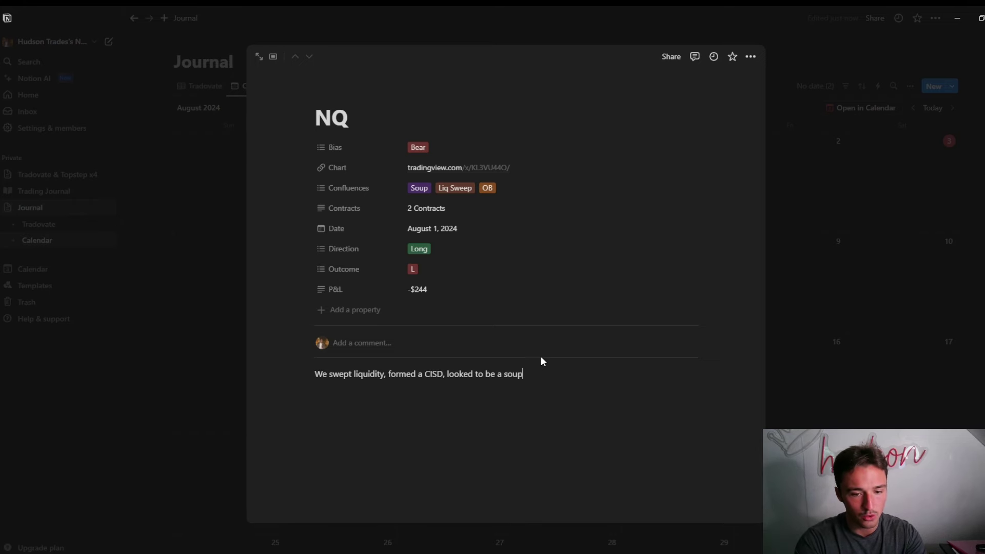
pyautogui.write('. But, I')
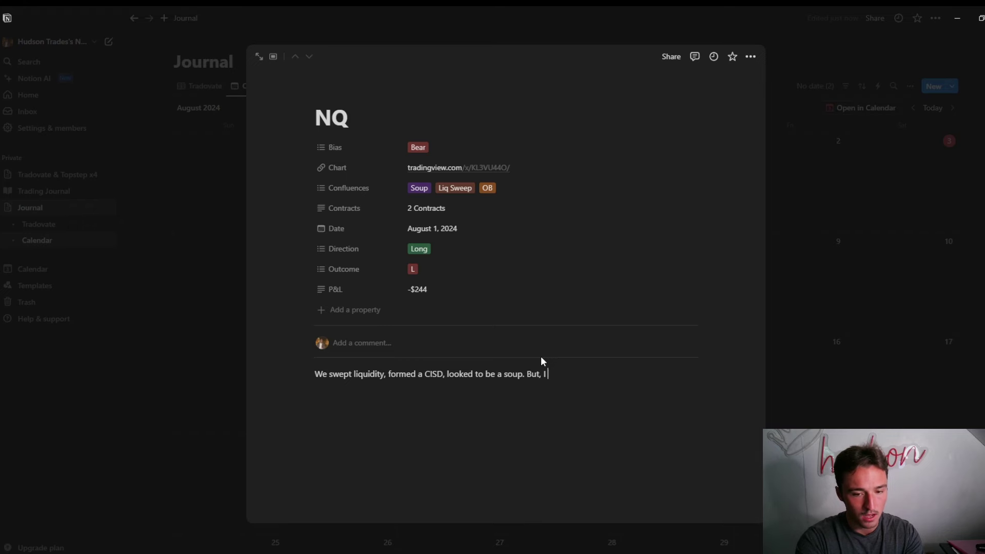
pyautogui.write(' went against my bias,')
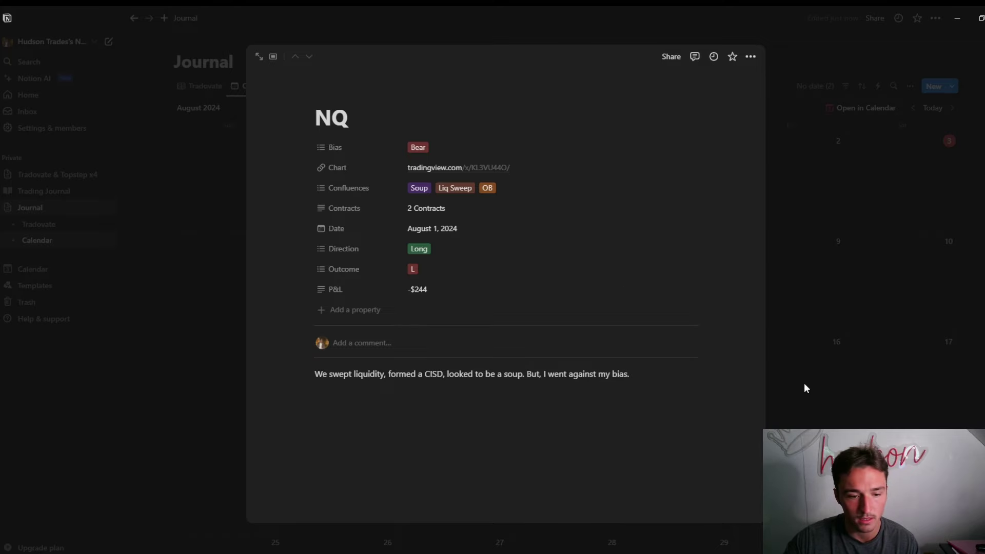
pyautogui.click(855, 362)
pyautogui.click(647, 157)
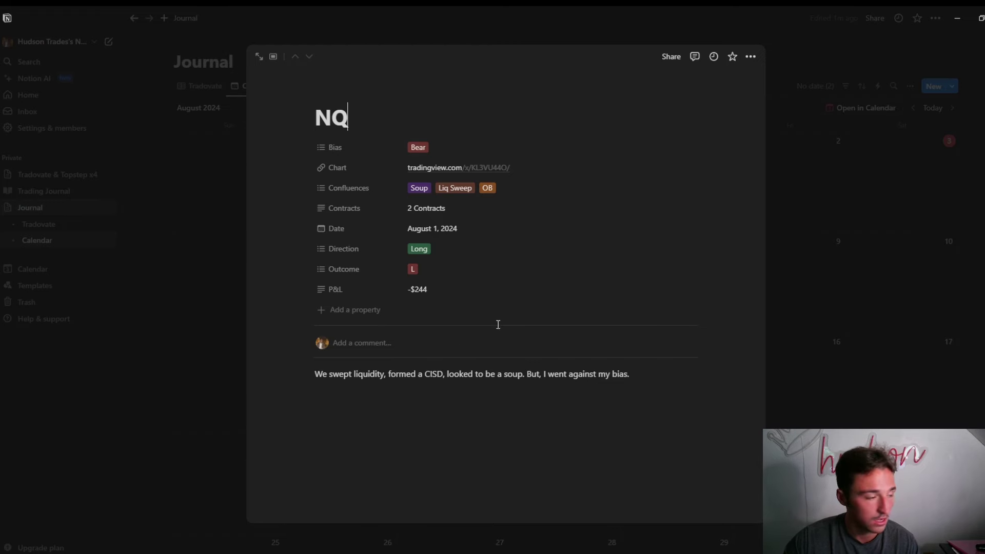
pyautogui.click(877, 169)
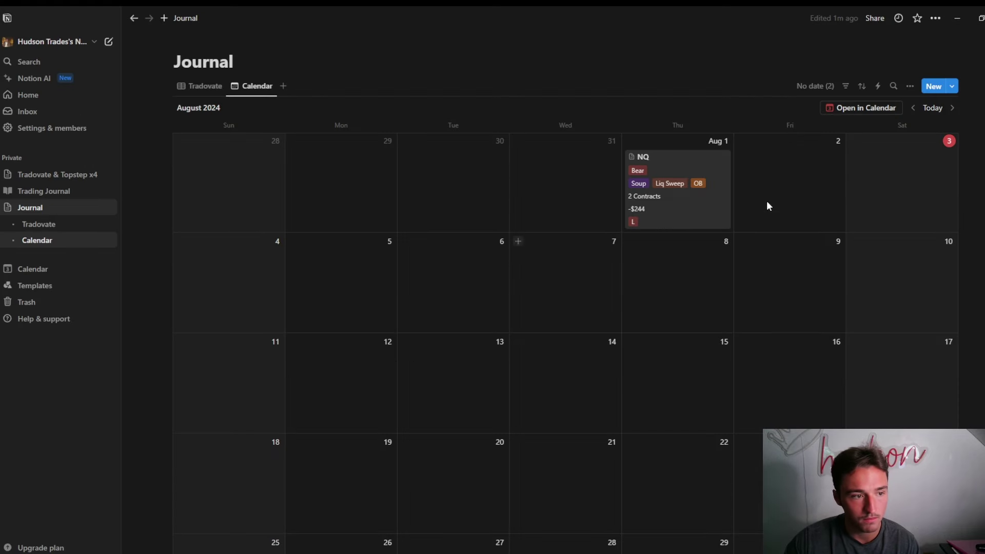
pyautogui.click(188, 86)
pyautogui.click(65, 175)
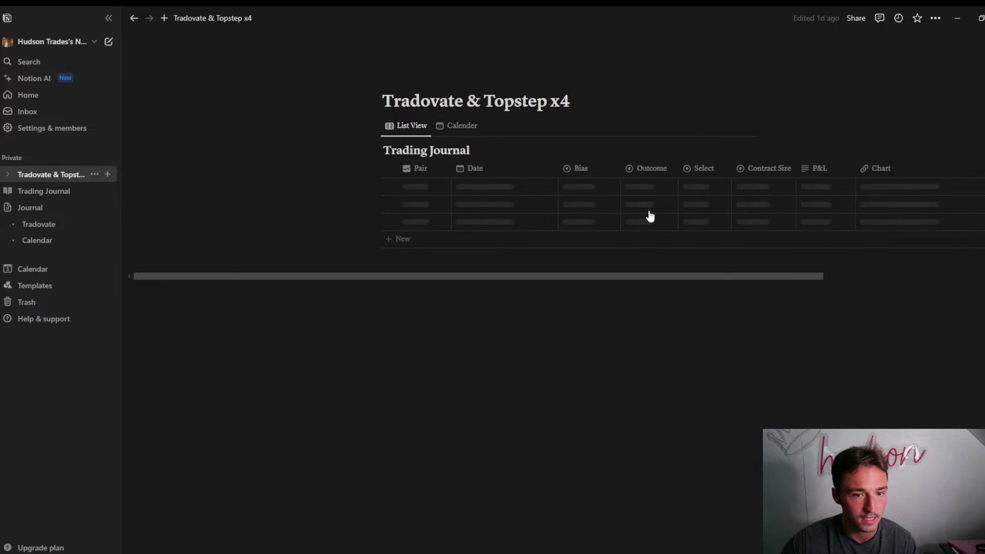
pyautogui.click(455, 128)
pyautogui.click(405, 130)
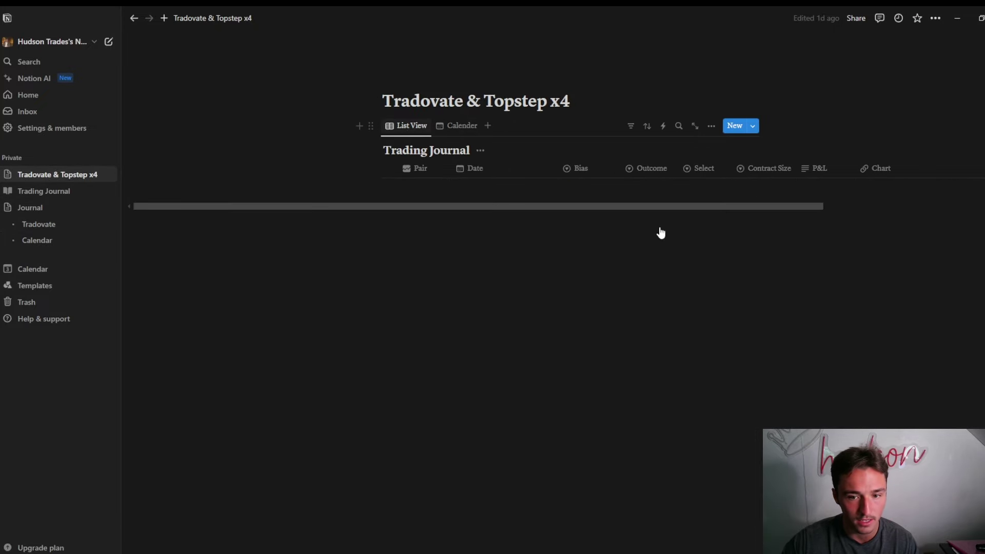
pyautogui.click(62, 207)
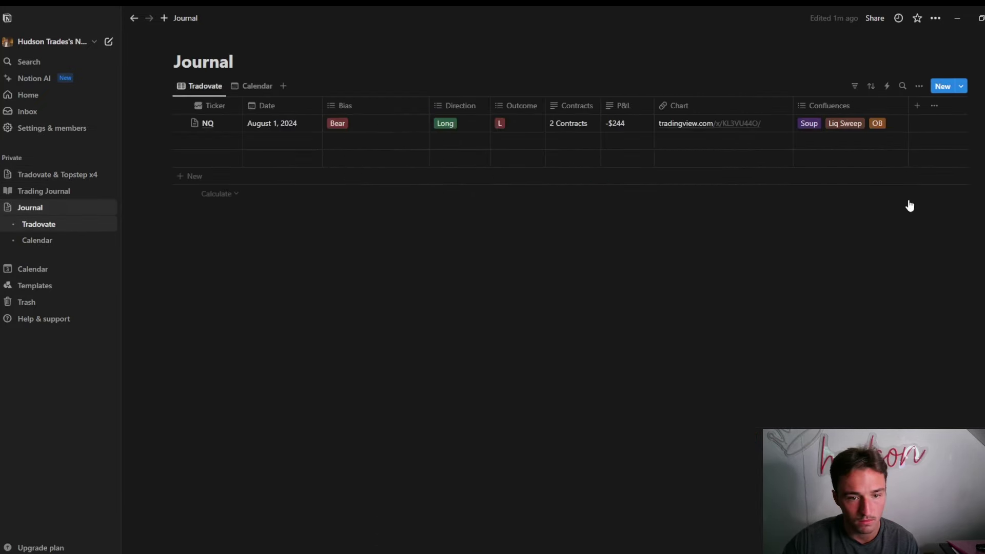
pyautogui.click(48, 175)
pyautogui.click(454, 128)
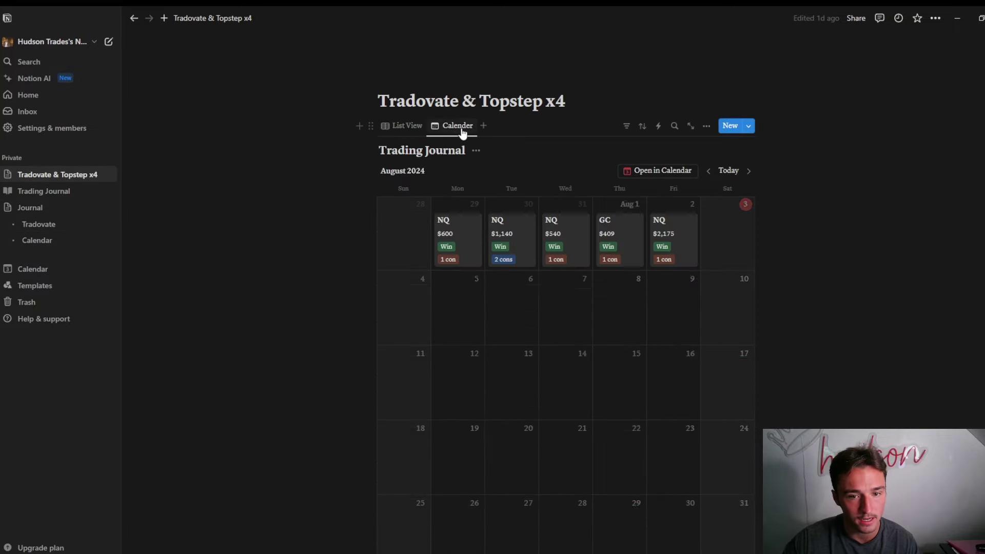
pyautogui.click(708, 171)
pyautogui.scroll(-3, 805, 297)
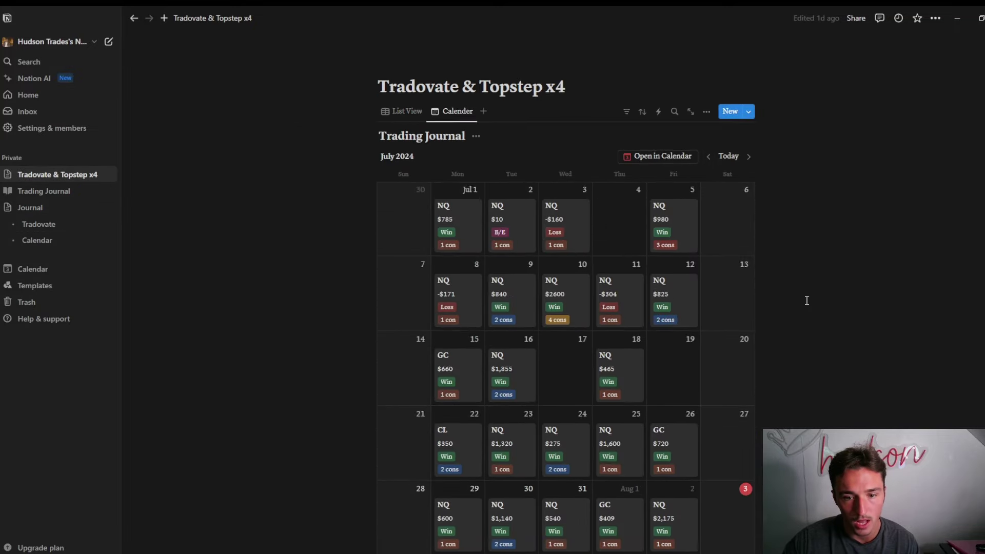
pyautogui.scroll(3, 804, 290)
pyautogui.click(66, 209)
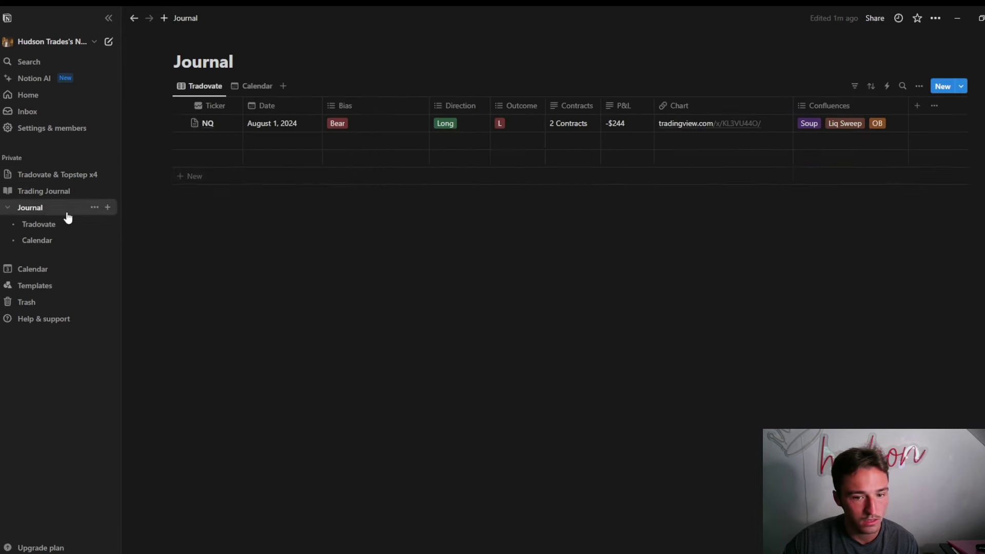
pyautogui.click(257, 87)
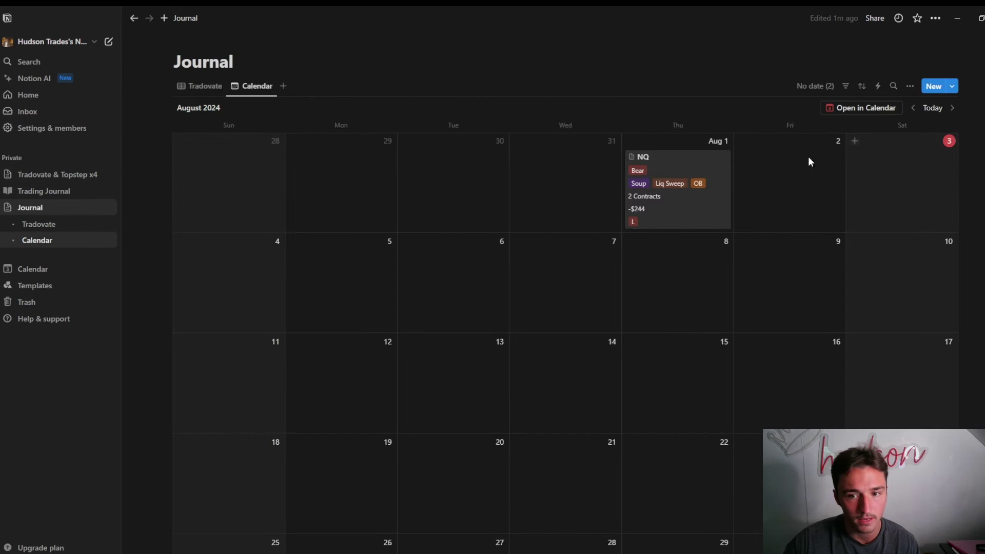